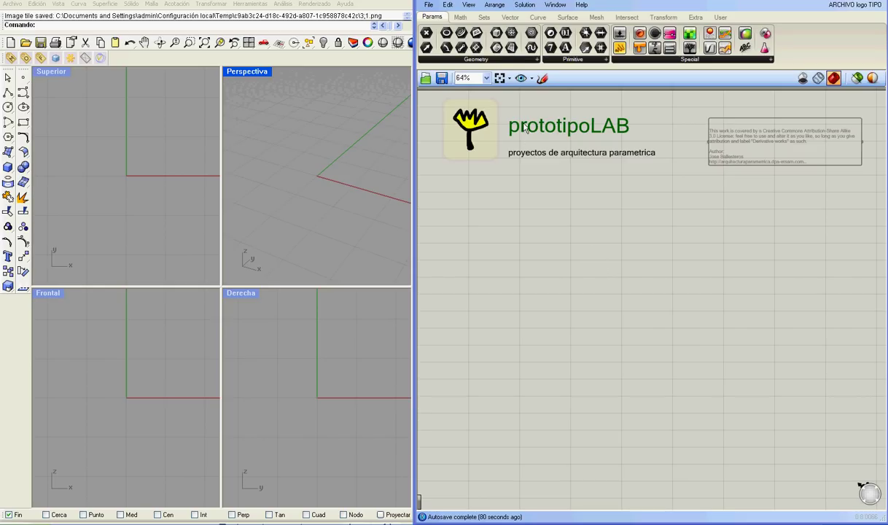
Step: Add a Point XYZ component to the empty Grasshopper canvas below the title
double_click(594, 239)
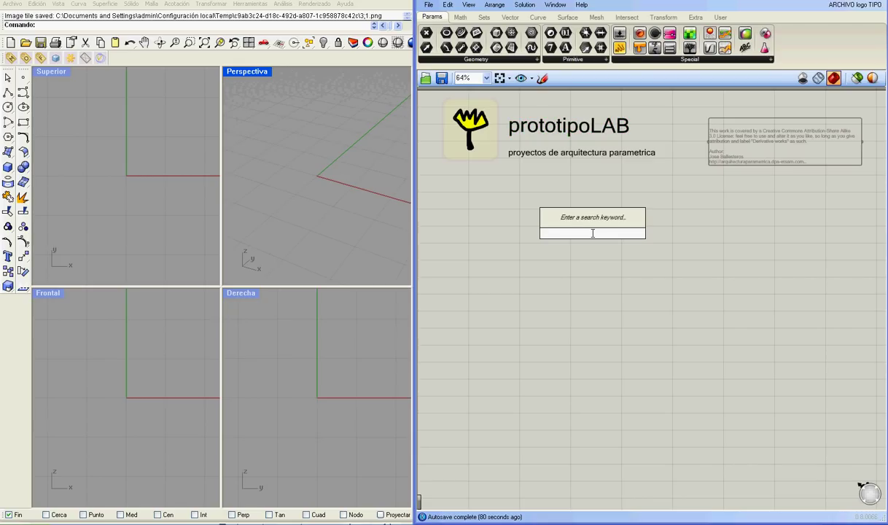
text(poin)
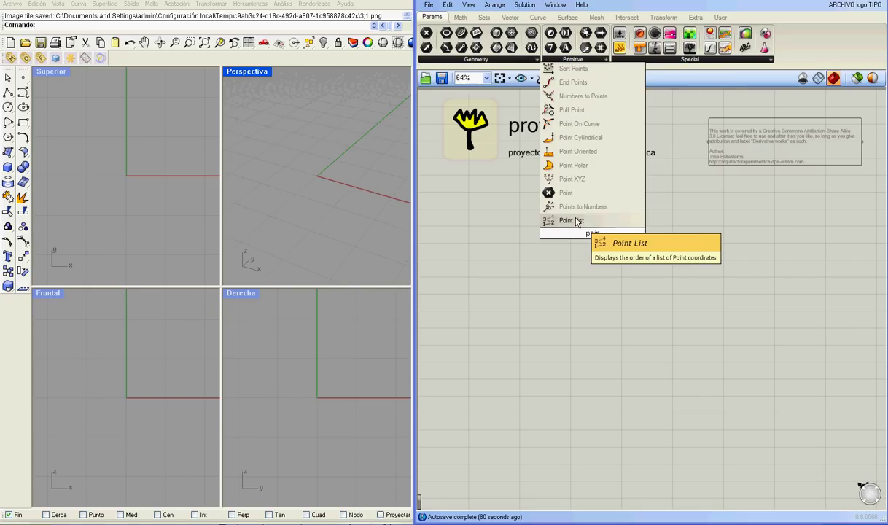
click(566, 192)
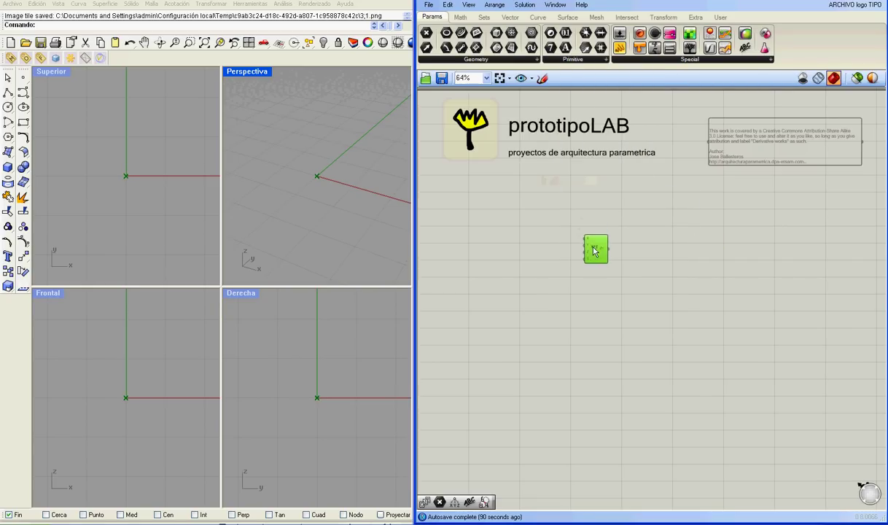
scroll(595, 251, up, 4)
right_drag(622, 222, 752, 270)
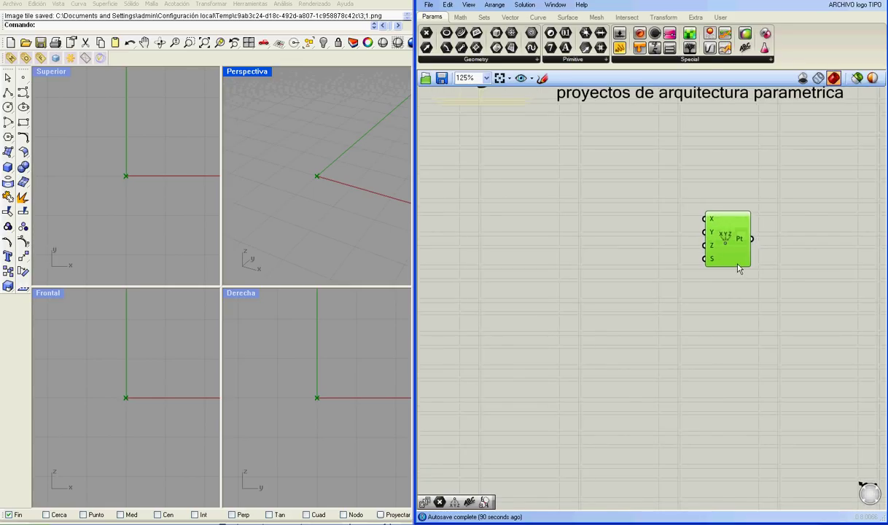
Step: Add a Series component beside the Point XYZ component and connect its output to the point's X input
double_click(571, 250)
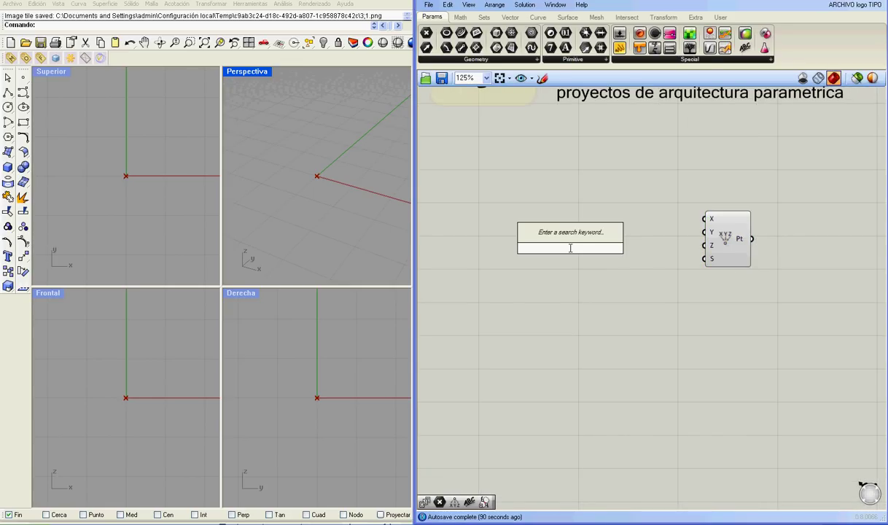
text(series)
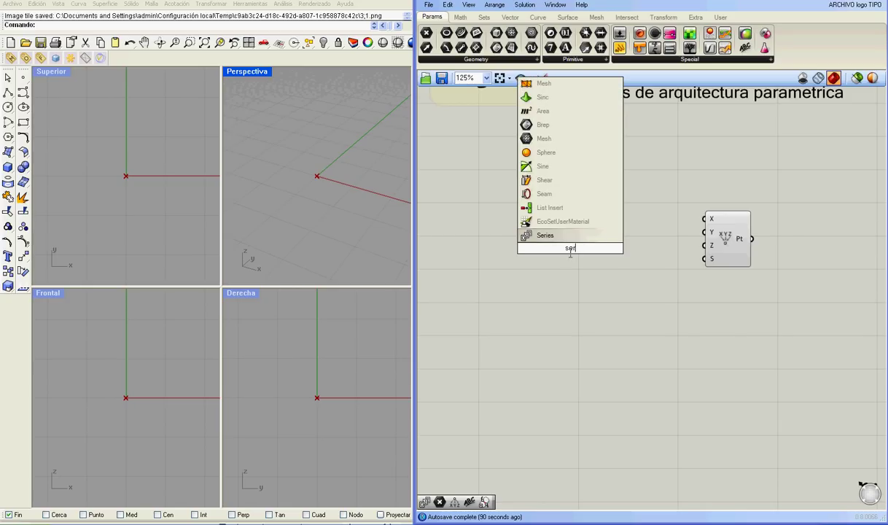
key(Return)
drag(592, 249, 705, 219)
drag(567, 256, 562, 232)
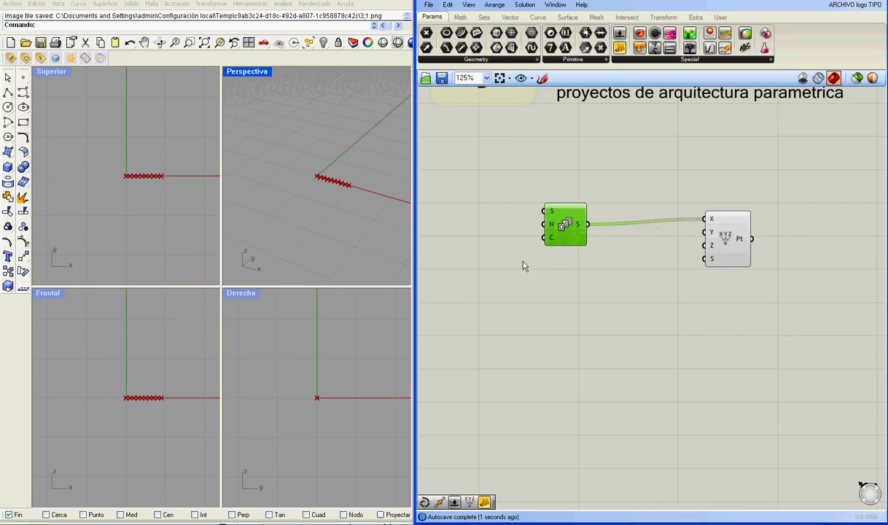
Step: Add a number slider with integer rounding, connect it to the Series count input C and set it to 19
double_click(503, 274)
text(slider)
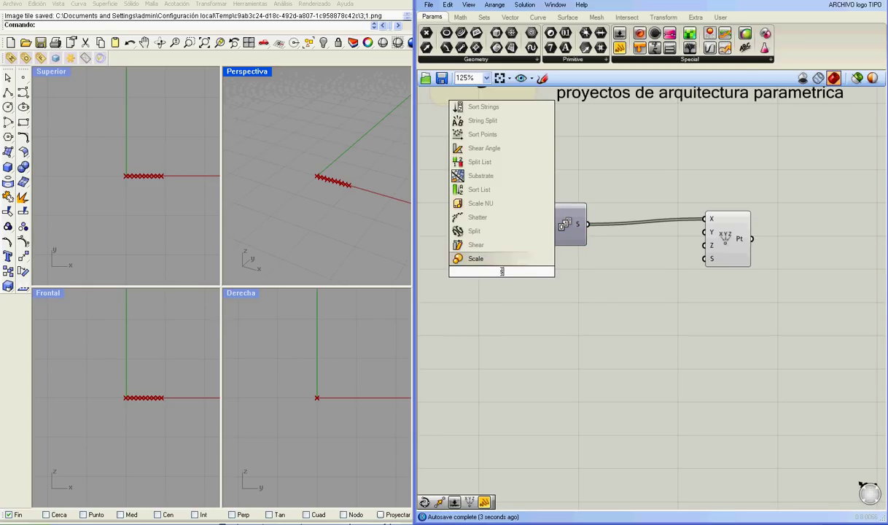
key(Return)
double_click(459, 273)
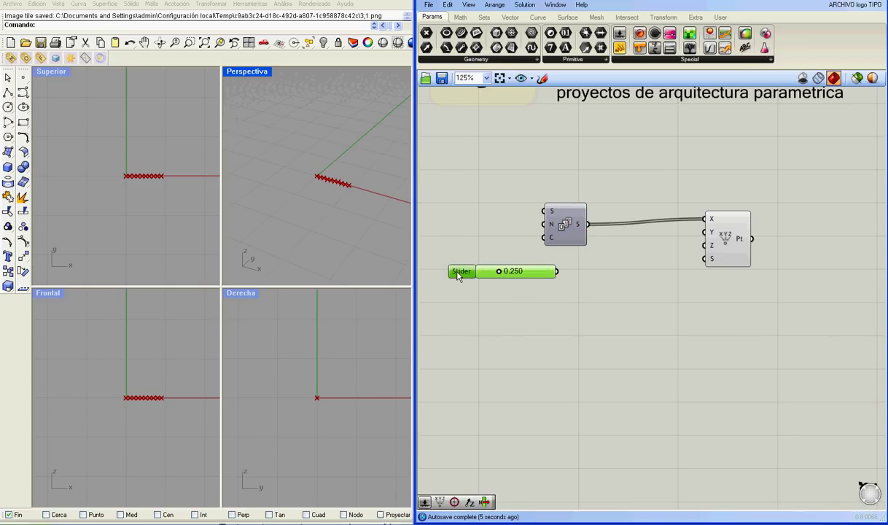
click(474, 247)
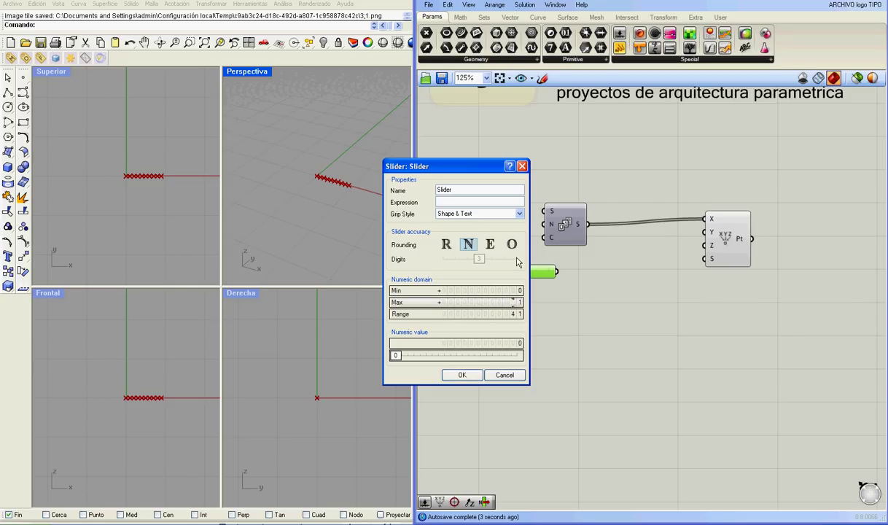
click(461, 374)
mouse_move(536, 270)
mouse_down()
mouse_move(507, 238)
mouse_move(543, 238)
mouse_move(514, 253)
mouse_up()
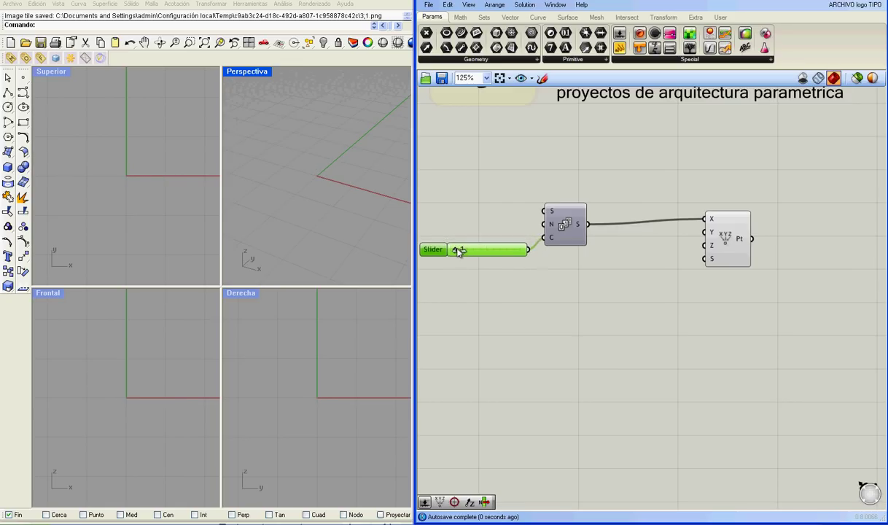
drag(458, 251, 478, 250)
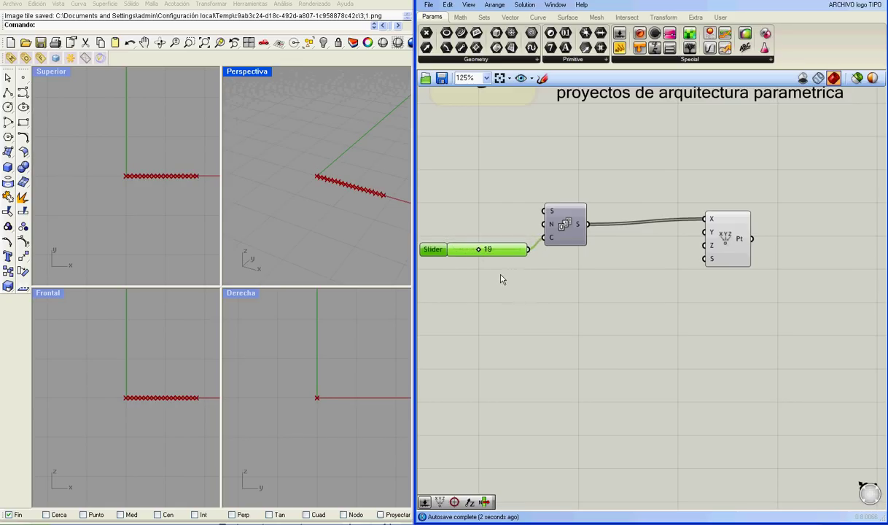
Step: Add a decimal number slider, connect it to the Series step input N and set it to 3.106
double_click(507, 267)
text(slider)
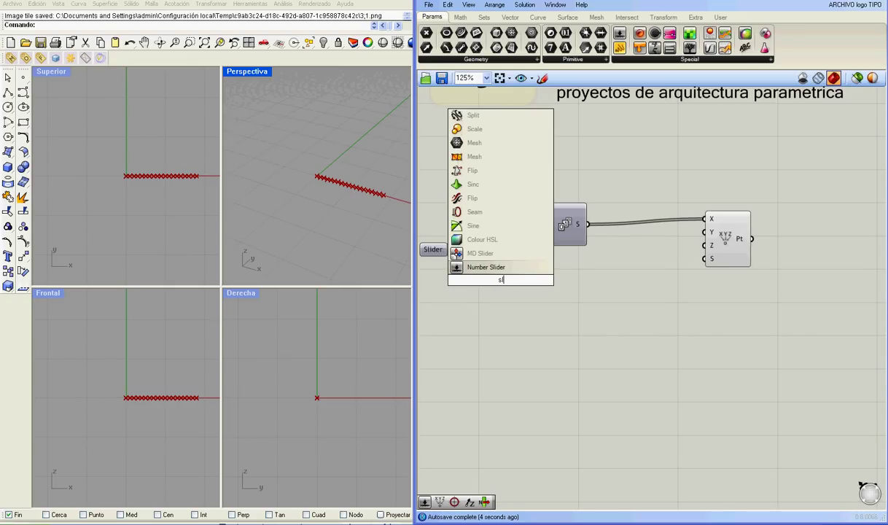
key(Return)
double_click(462, 280)
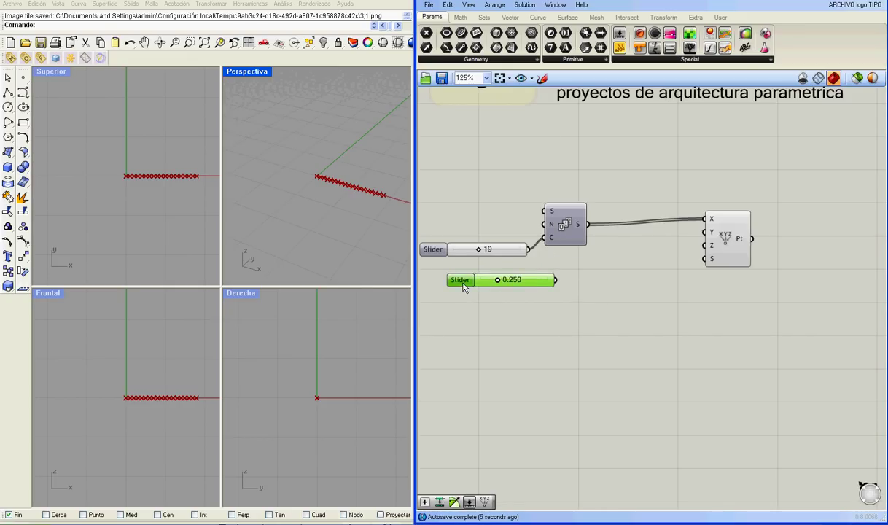
scroll(502, 313, up, 2)
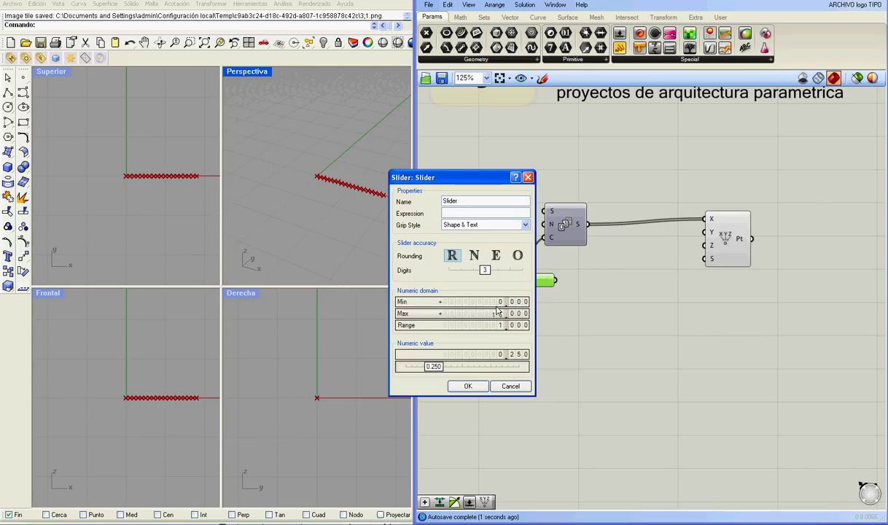
click(468, 386)
drag(503, 278, 464, 221)
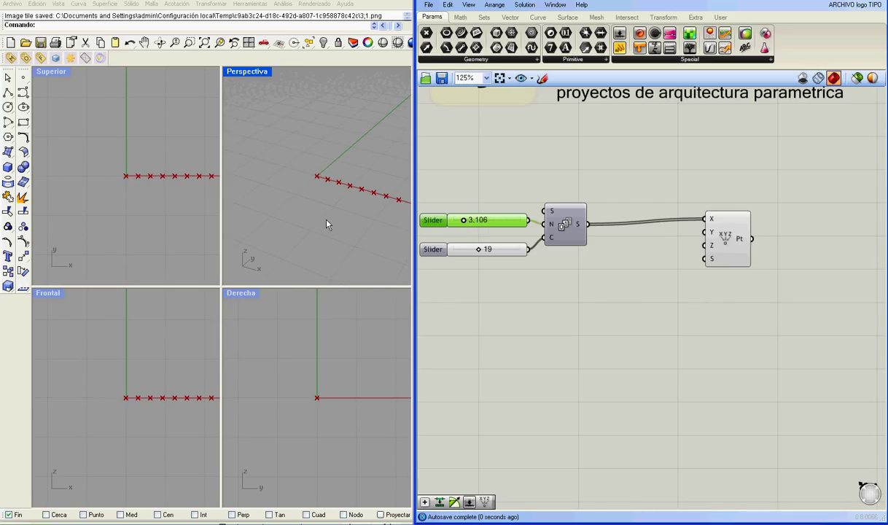
Step: Maximize the Perspective viewport and set the Series step slider to 3.778
right_drag(310, 204, 295, 153)
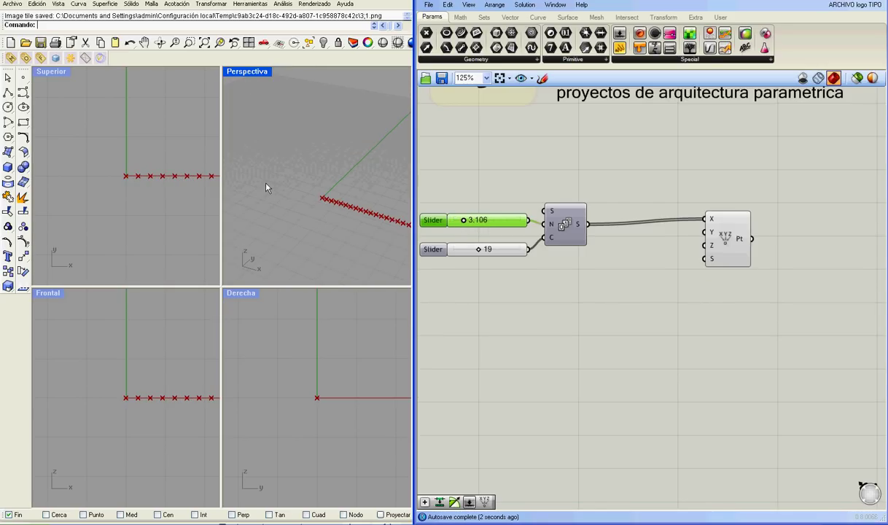
double_click(248, 72)
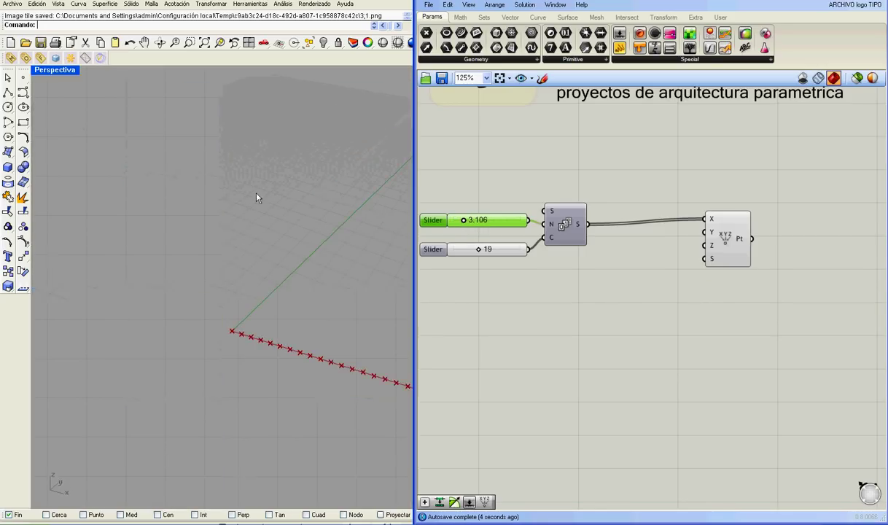
scroll(320, 328, down, 3)
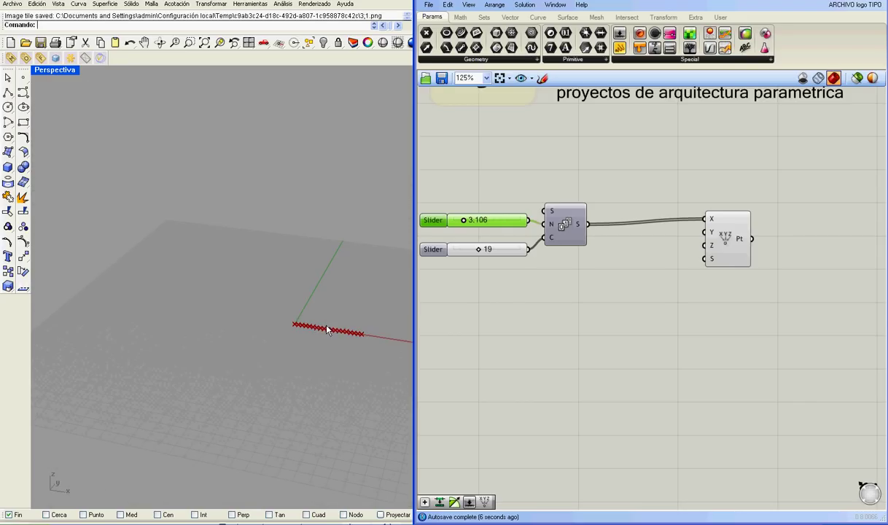
shift+right_drag(320, 315, 297, 316)
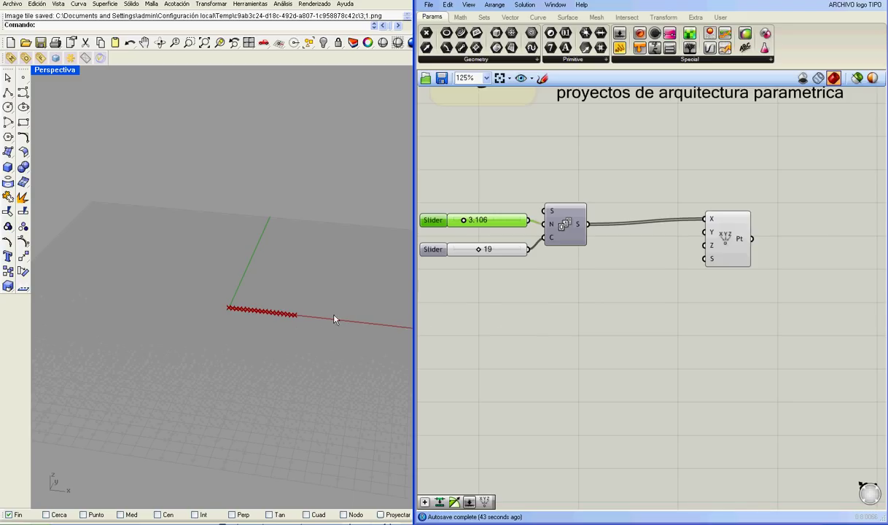
scroll(274, 316, up, 3)
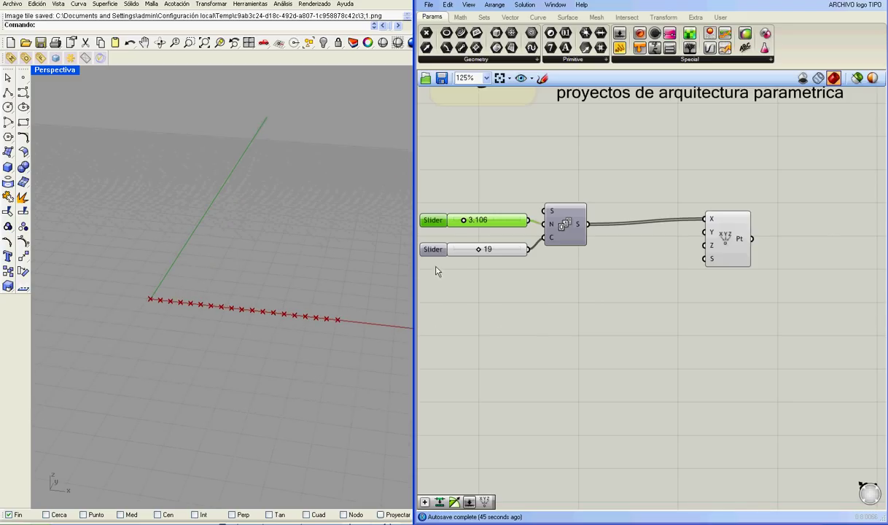
drag(465, 222, 467, 224)
click(472, 288)
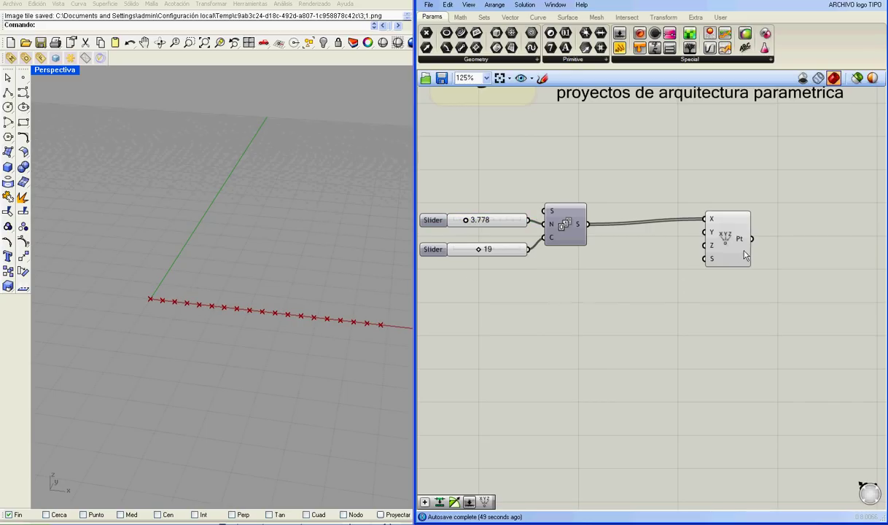
Step: Add a Sine component, feed it the Series output and connect its result to the Point XYZ's Y input
drag(748, 255, 760, 277)
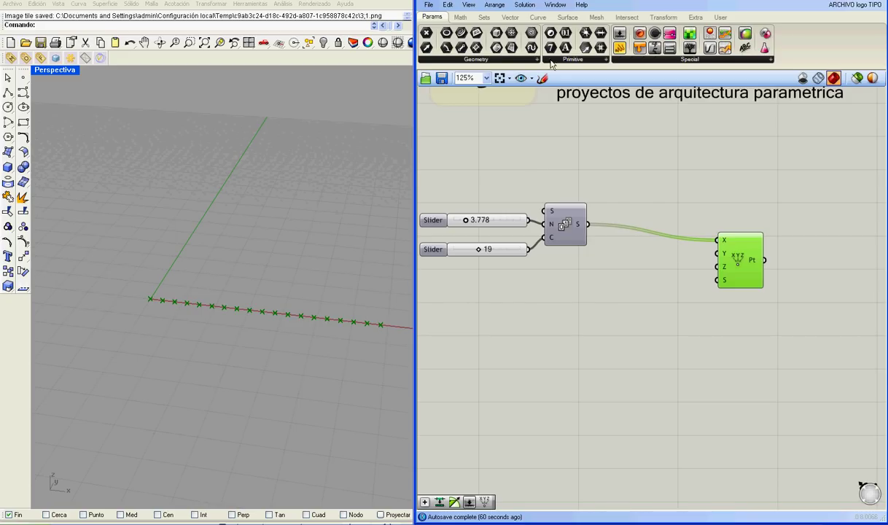
click(460, 17)
drag(713, 50, 639, 312)
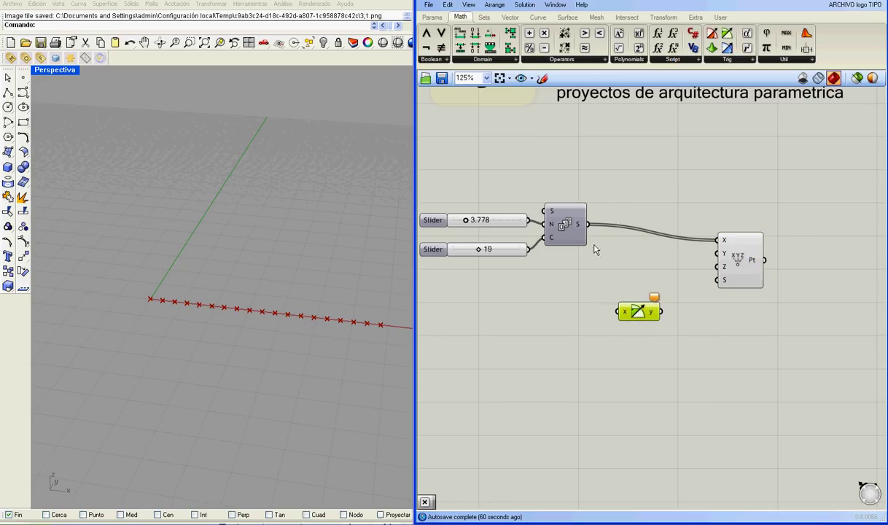
drag(588, 223, 718, 253)
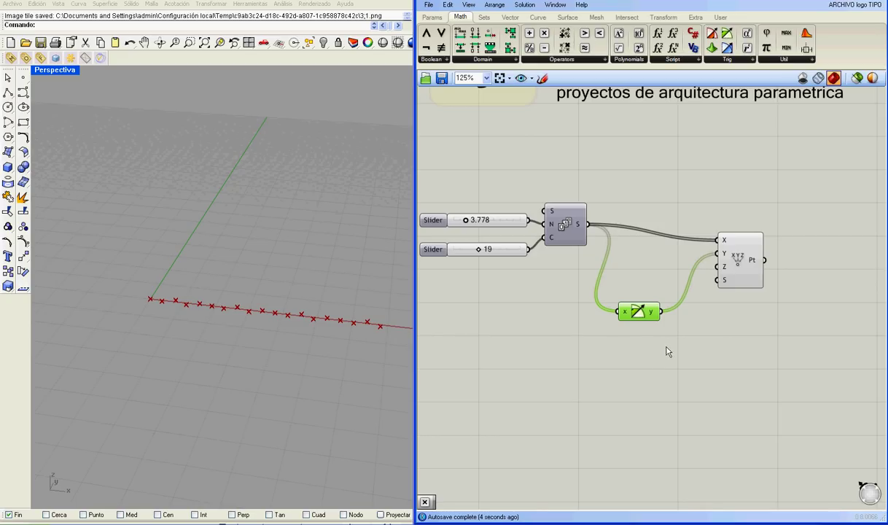
Step: Add a Multiplication component below the Sine component and connect the sine result to its A input
click(531, 46)
click(697, 347)
drag(660, 312, 680, 343)
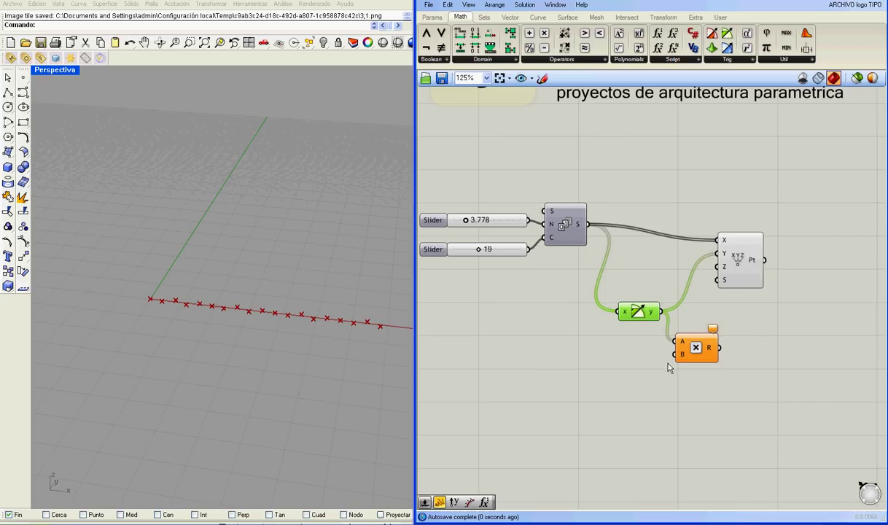
Step: Add a number slider set to 4.714 for the multiplication's B input and connect the product to the Point XYZ's Y input
double_click(625, 372)
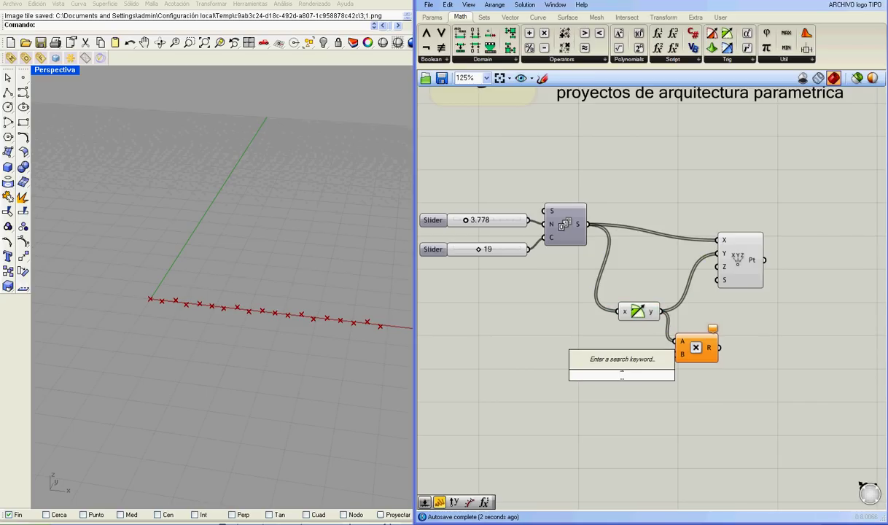
text(slider)
key(Return)
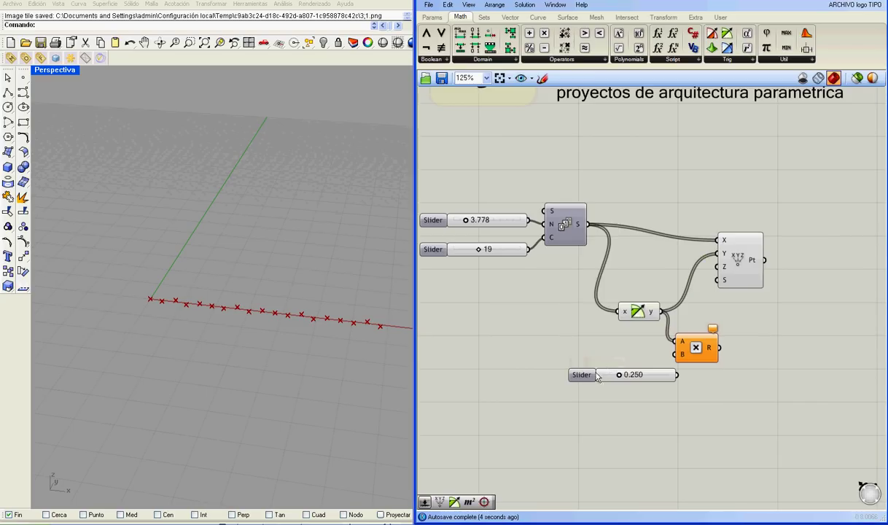
double_click(598, 375)
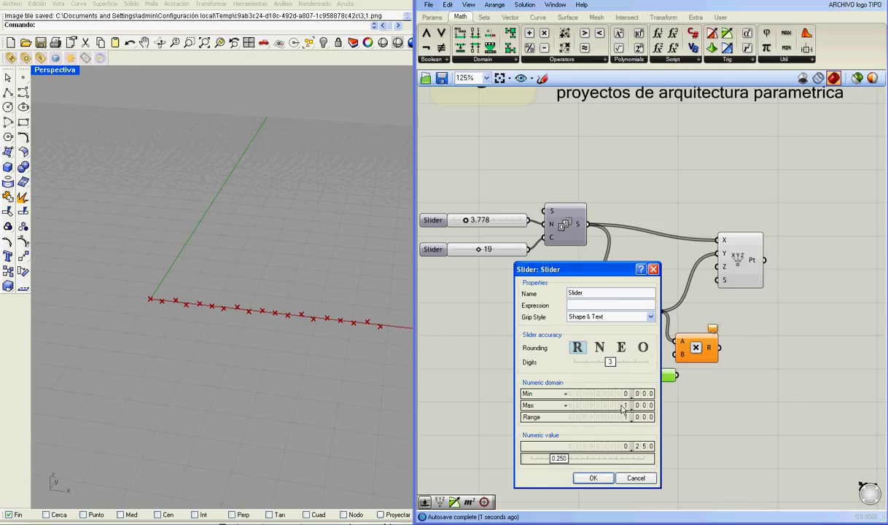
click(592, 478)
drag(615, 375, 674, 355)
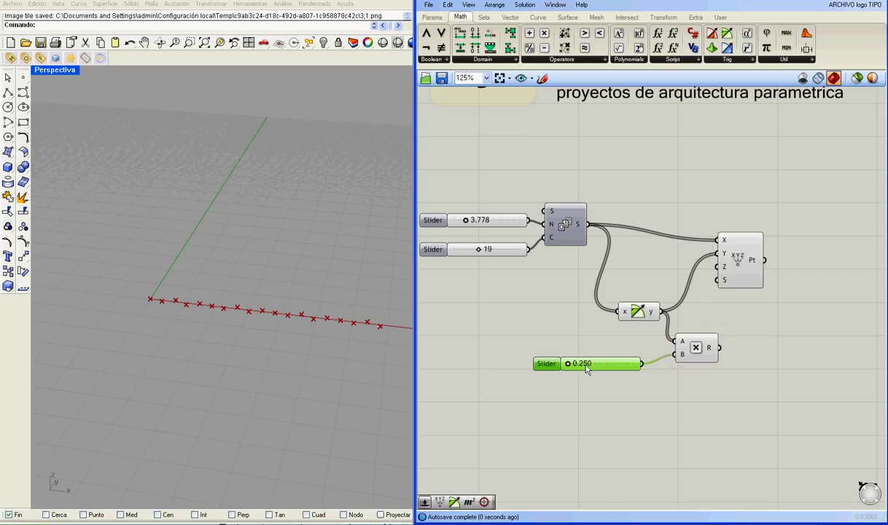
drag(569, 363, 579, 367)
drag(719, 347, 718, 253)
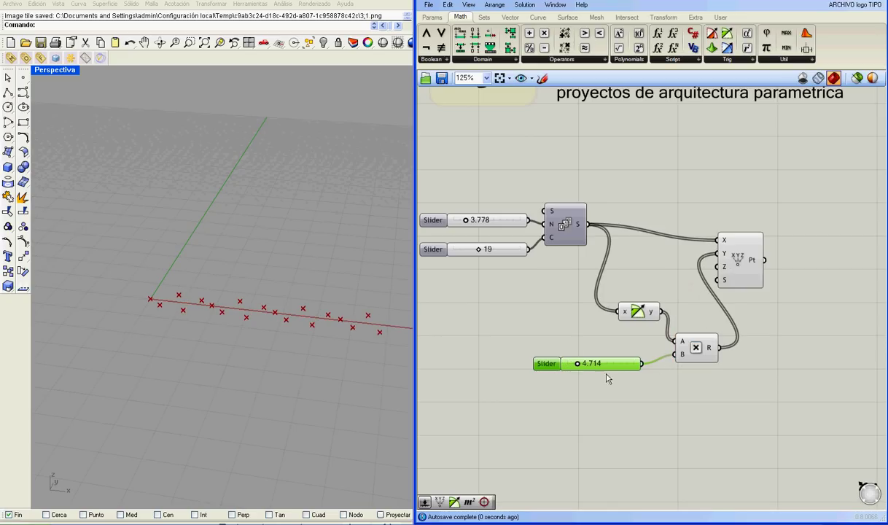
Step: Add an Interpolate curve component and connect the Point XYZ output to its V input
click(527, 18)
mouse_move(627, 48)
mouse_down()
mouse_move(716, 167)
mouse_move(830, 242)
mouse_up()
drag(764, 260, 803, 232)
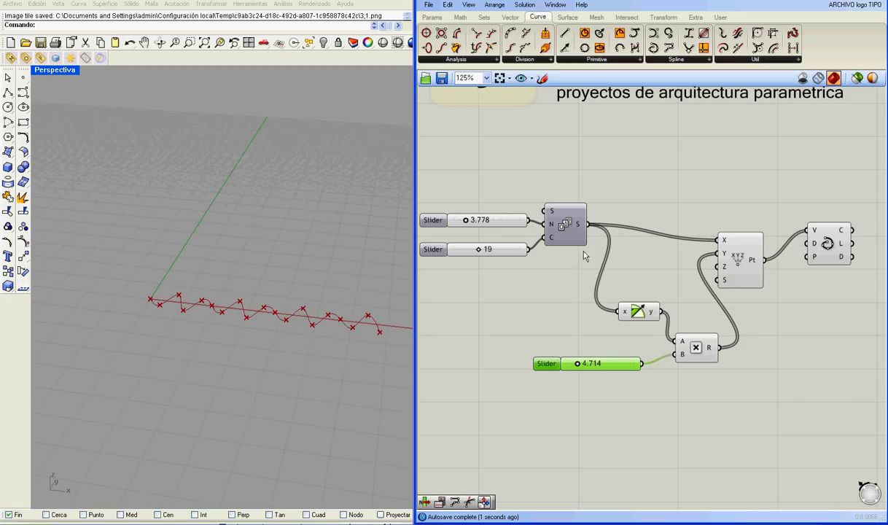
Step: Turn off the preview of the Point XYZ component so only the interpolated curve is displayed
click(741, 265)
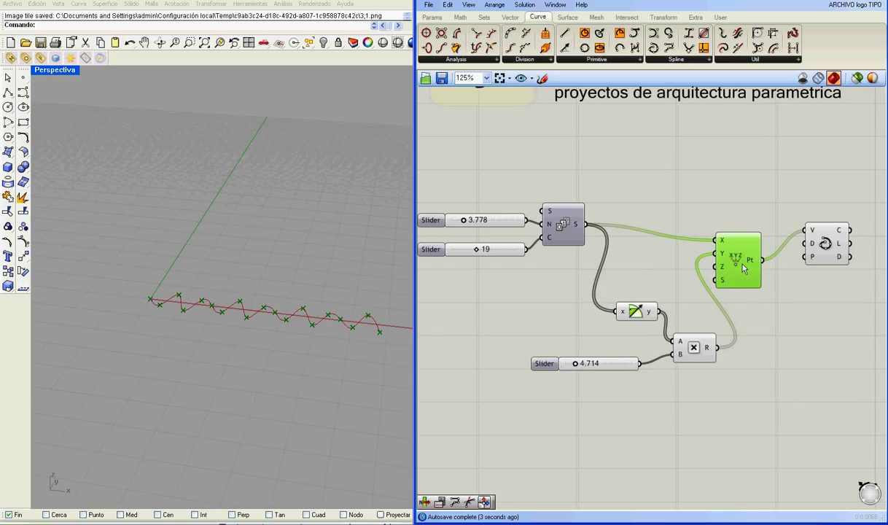
right_click(743, 270)
click(724, 281)
right_drag(281, 354, 281, 369)
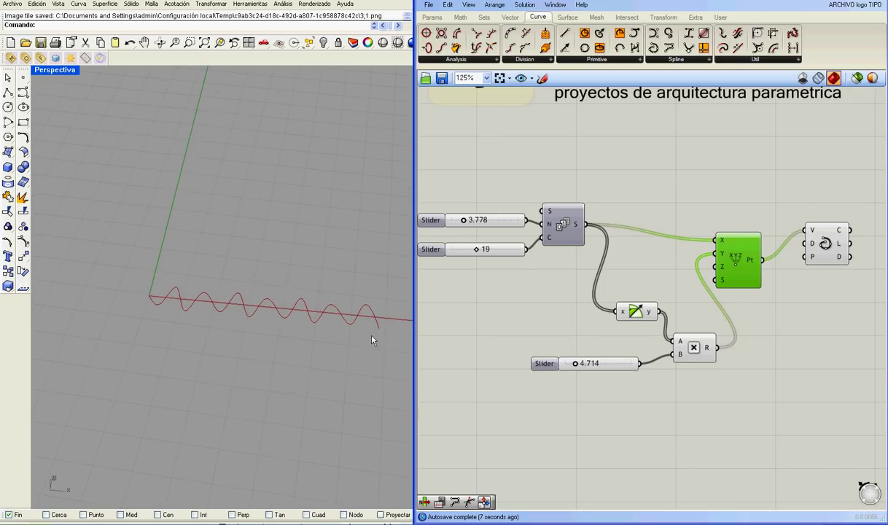
Step: Rearrange the multiplier slider, Sine and Multiplication components into a tighter layout between the Series and Point XYZ components
drag(613, 371, 590, 361)
drag(635, 312, 615, 271)
drag(690, 348, 663, 303)
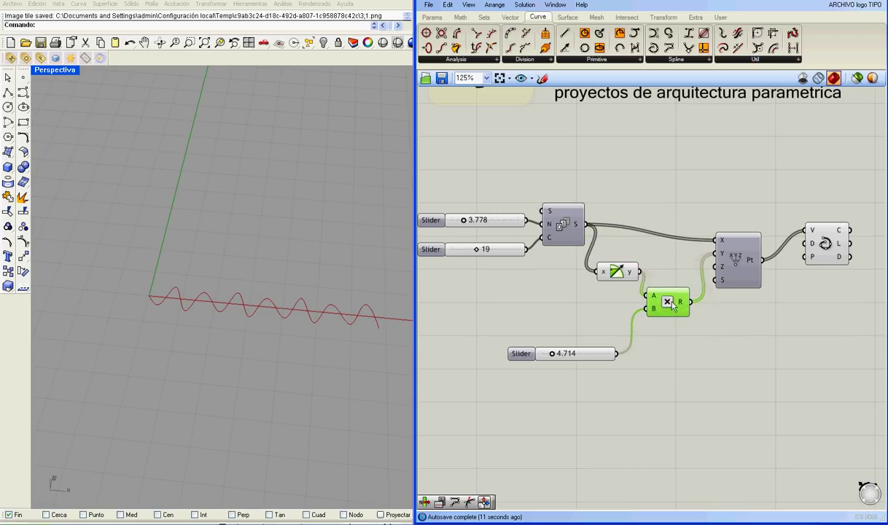
Step: Reposition the Sine, Point XYZ and Multiplication components and the 4.714 slider to even out their spacing
drag(626, 277, 628, 266)
drag(729, 267, 745, 259)
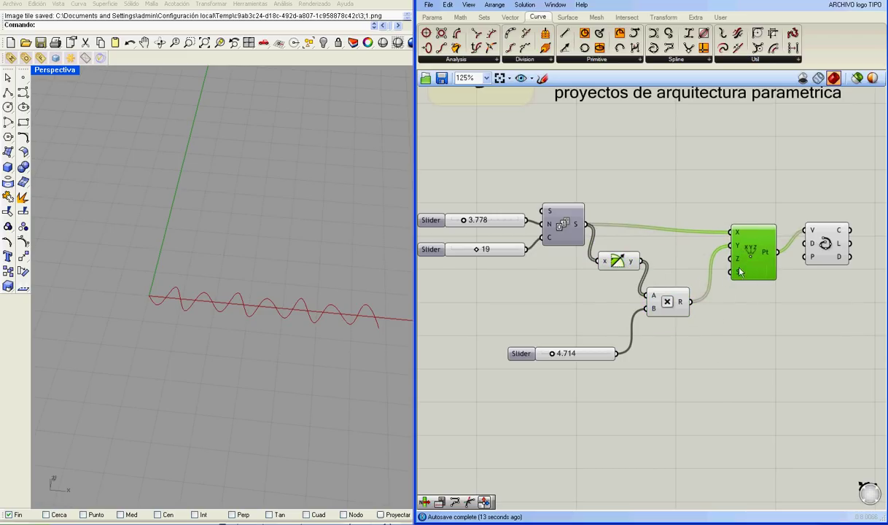
drag(665, 301, 681, 280)
drag(610, 355, 608, 333)
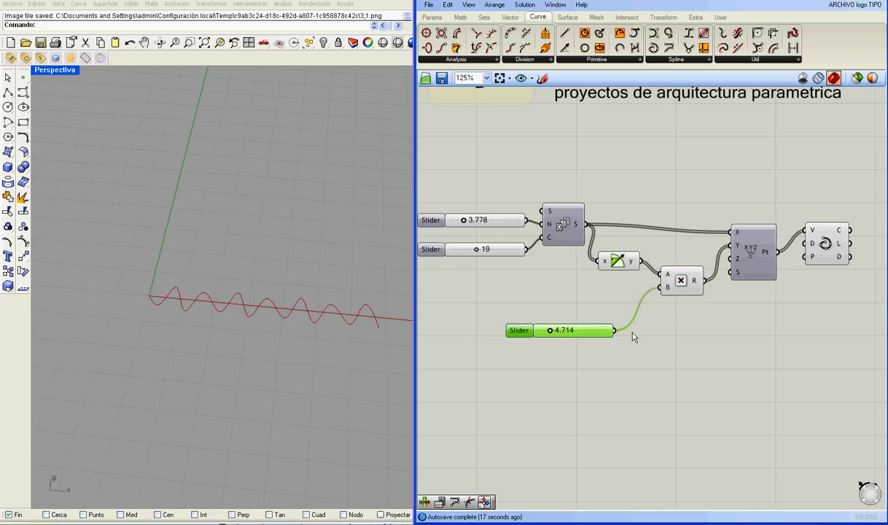
Step: Move the Sine, Multiplication and 4.714 slider together as a group further below the Series row
drag(667, 233, 556, 340)
drag(642, 275, 658, 342)
scroll(714, 357, down, 3)
right_click(714, 356)
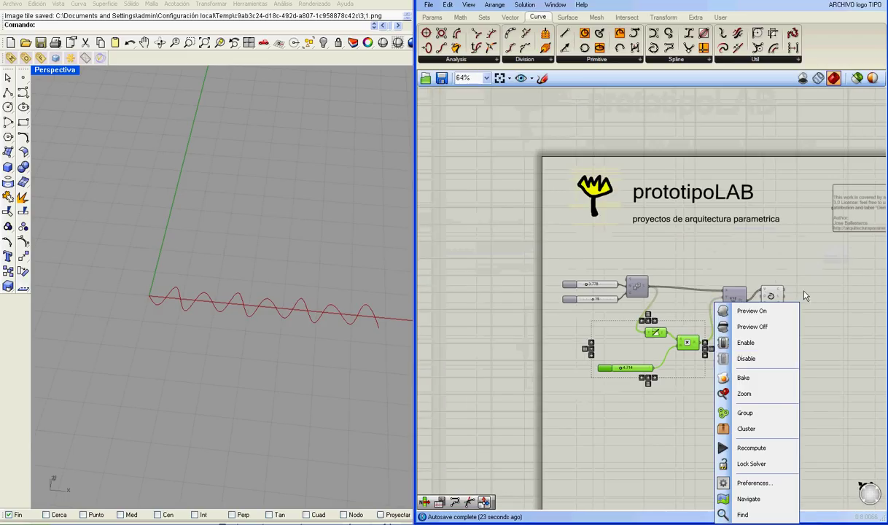
click(735, 340)
Step: Lower the Series, Point XYZ and Interpolate row and place the Sine, Multiplication and 4.714 slider group above it
drag(770, 264, 540, 372)
mouse_move(625, 296)
mouse_down()
mouse_move(638, 334)
mouse_move(609, 294)
mouse_up()
right_drag(609, 293, 621, 348)
click(727, 419)
drag(735, 391, 637, 440)
drag(698, 399, 687, 277)
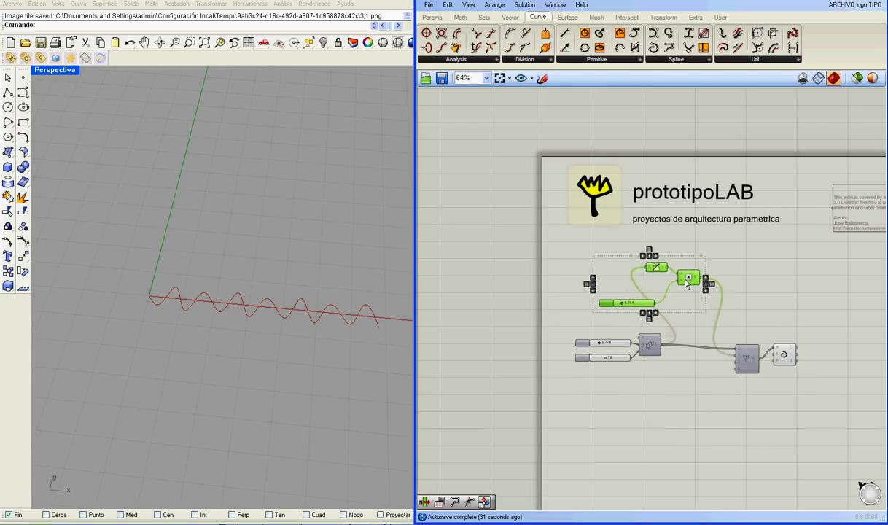
click(595, 314)
drag(607, 303, 622, 278)
scroll(645, 367, up, 4)
scroll(639, 330, down, 1)
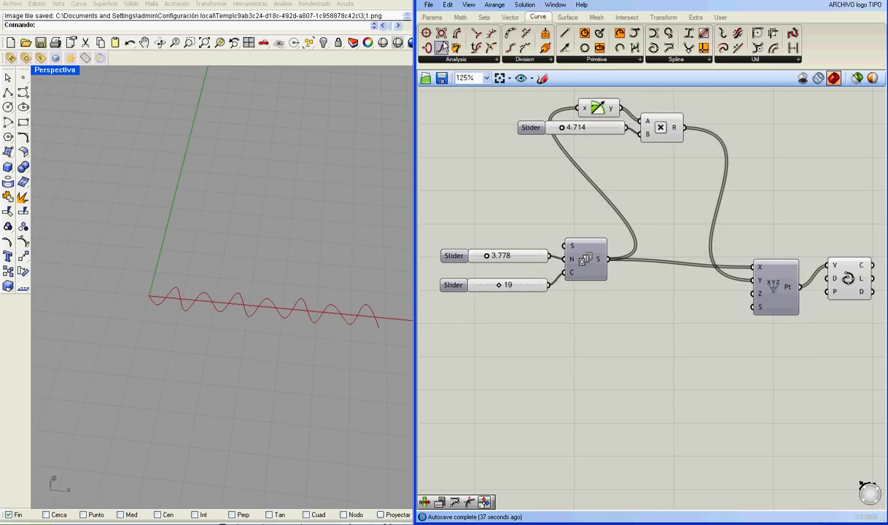
Step: Add a Graph Mapper below the Series row, feed it the Series output and connect its output to Point XYZ's Y input
click(433, 17)
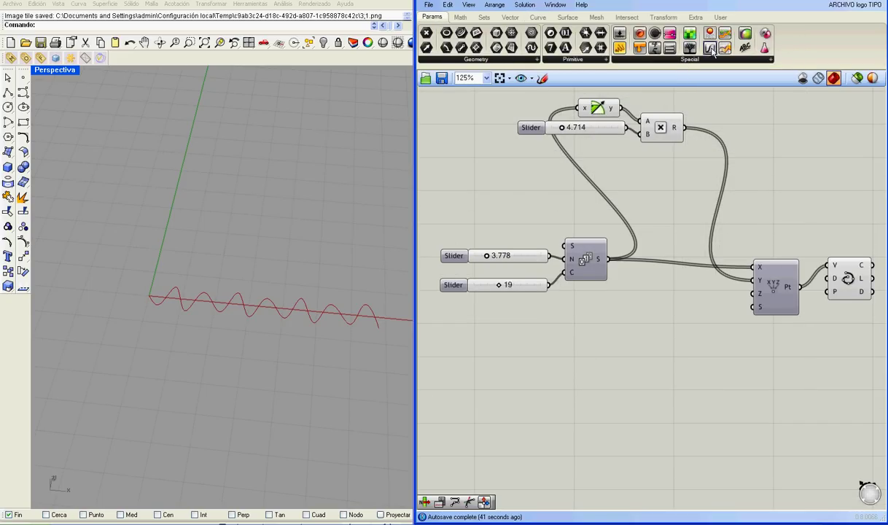
drag(712, 49, 675, 351)
right_drag(670, 383, 660, 310)
drag(762, 208, 774, 208)
drag(828, 212, 855, 234)
drag(662, 305, 670, 307)
drag(595, 178, 619, 292)
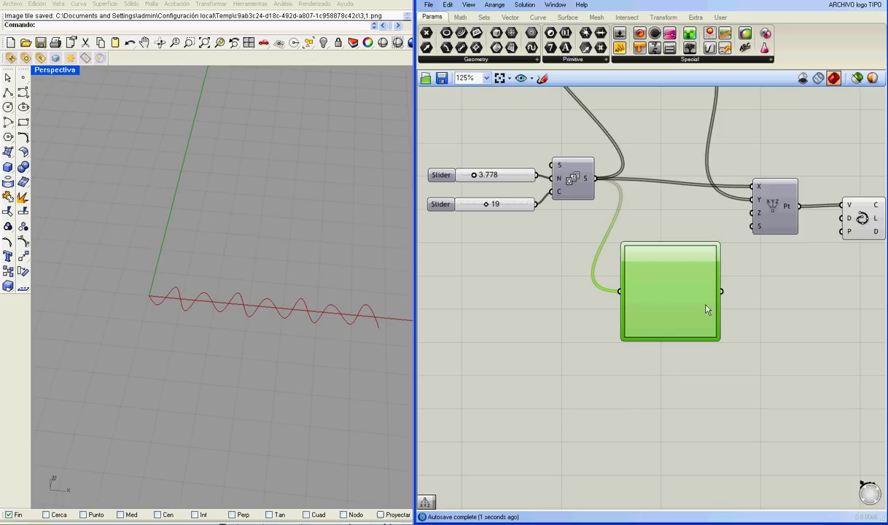
drag(722, 292, 747, 205)
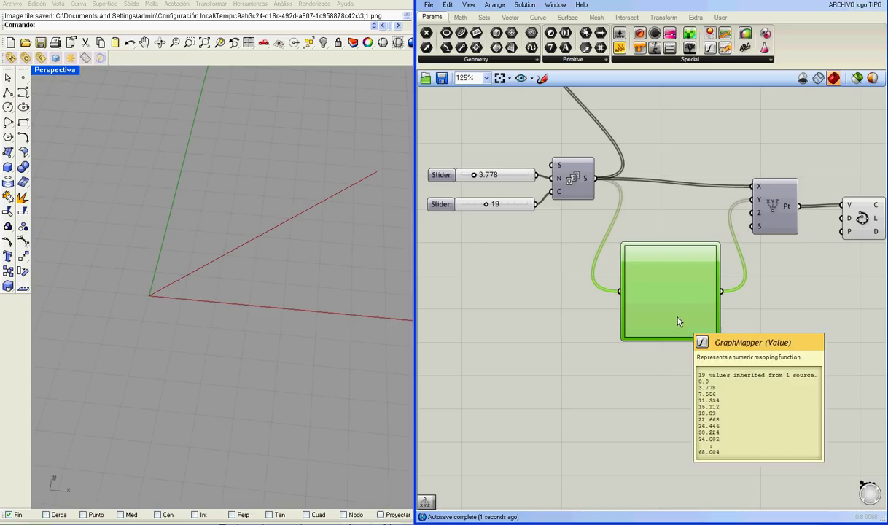
Step: Set the Graph Mapper's graph type to Bezier and offset its two handles to bend the line into an S-curve
mouse_move(677, 323)
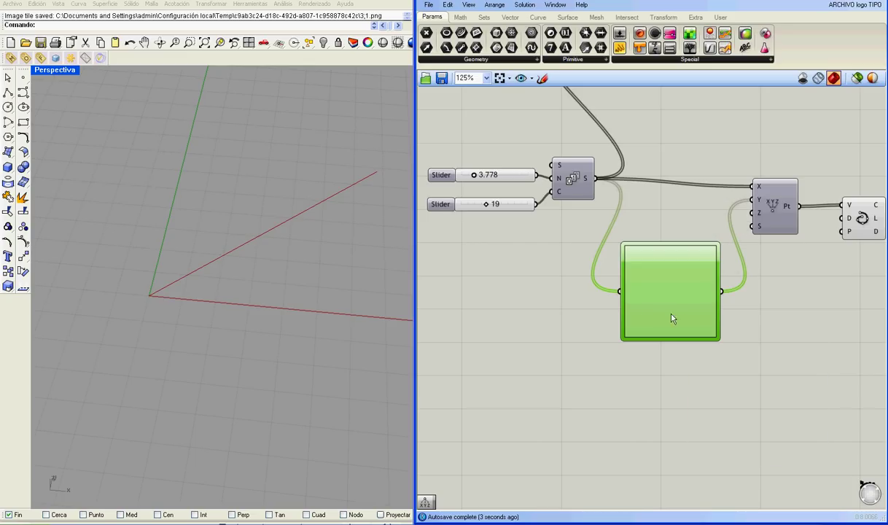
middle_click(663, 303)
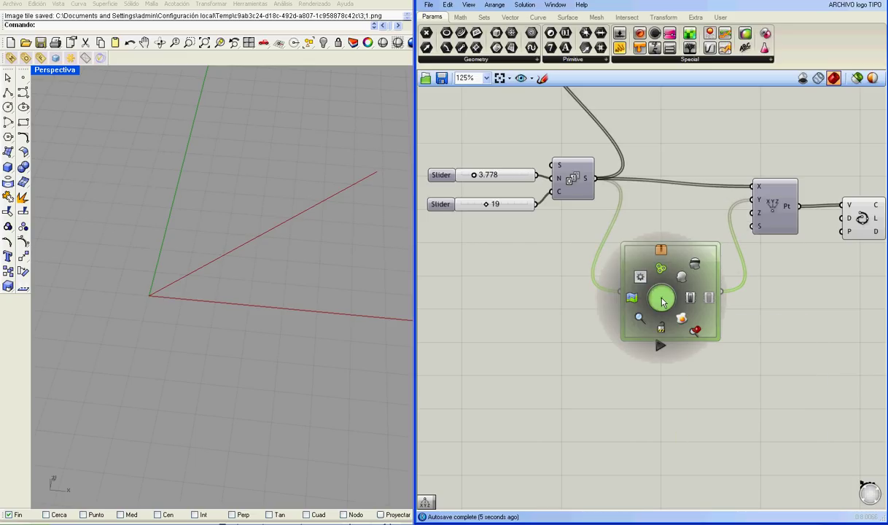
right_click(659, 292)
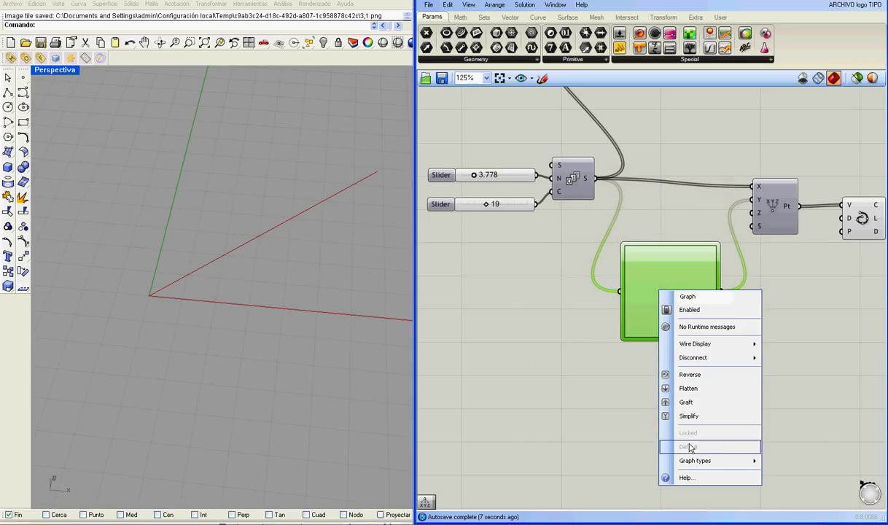
mouse_move(700, 464)
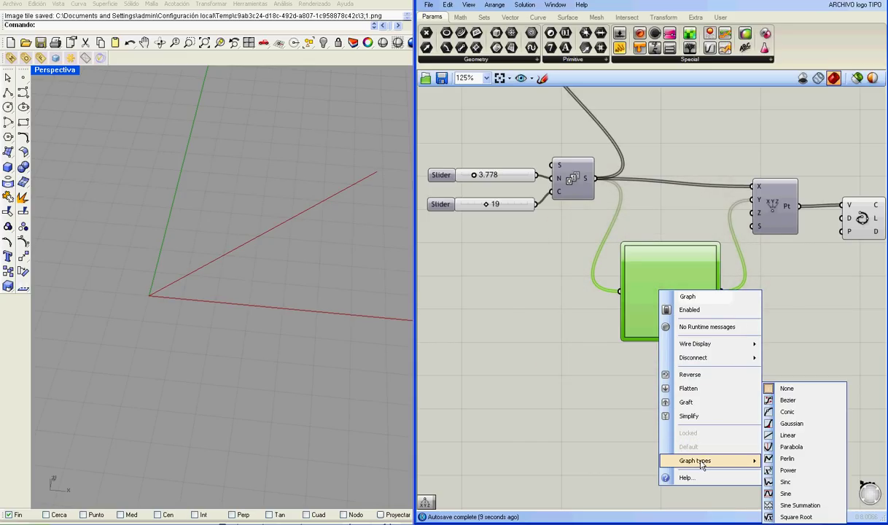
click(789, 400)
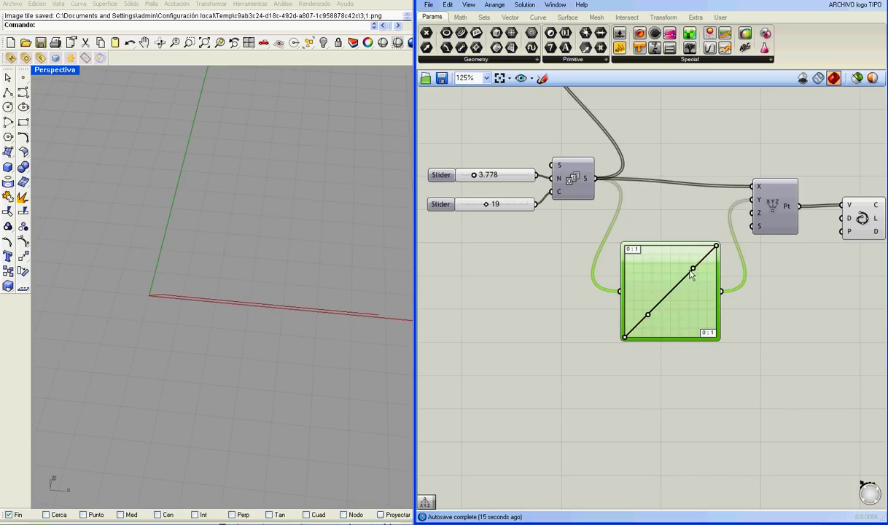
drag(693, 271, 701, 294)
drag(647, 315, 640, 289)
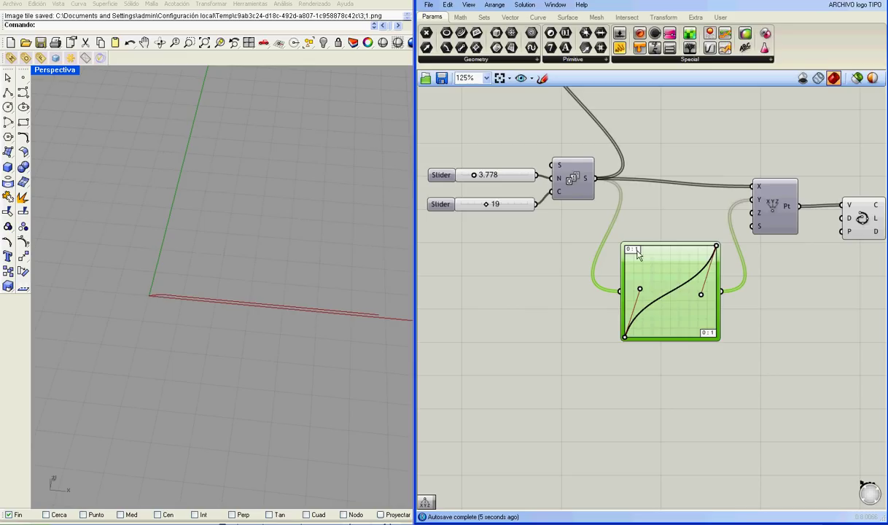
Step: Set both the X and Y domains of the Bezier graph to 0 to 51 in the Graph Editor
right_click(661, 284)
click(627, 264)
double_click(627, 264)
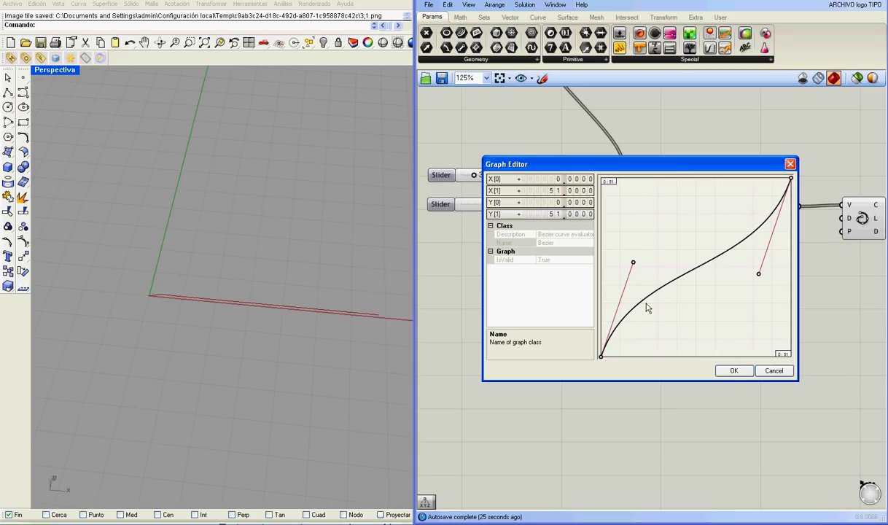
click(724, 370)
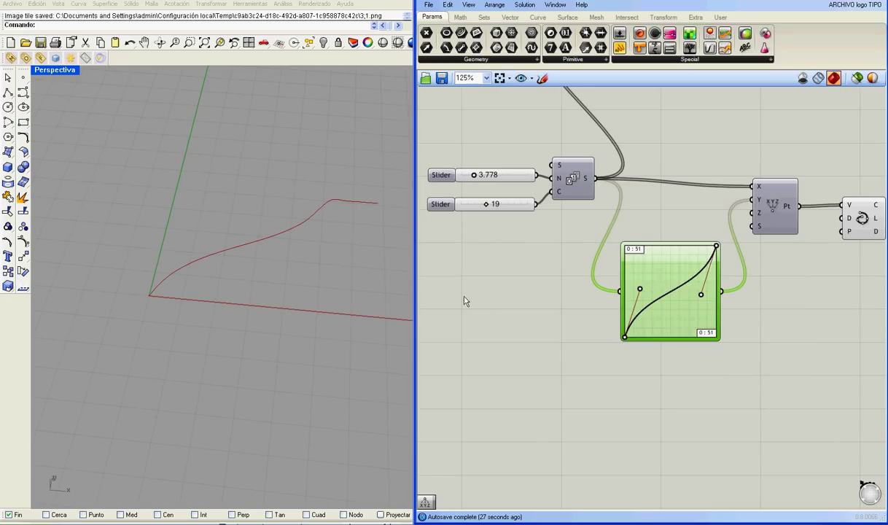
Step: Reshape the Bezier graph into a rising curve that levels off, lowering its end point and moving both handles
drag(641, 294, 643, 255)
drag(714, 253, 709, 297)
drag(643, 255, 676, 267)
drag(721, 312, 755, 284)
drag(656, 300, 692, 328)
double_click(657, 294)
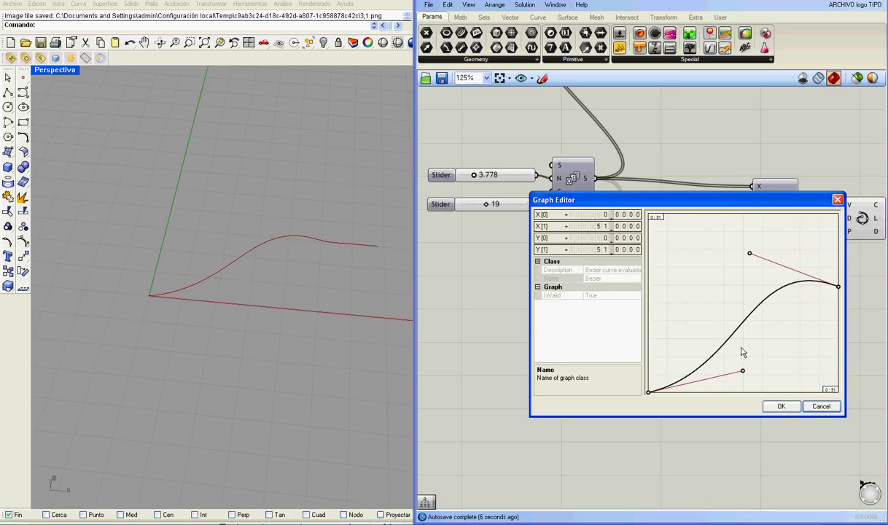
click(781, 406)
drag(690, 326, 677, 299)
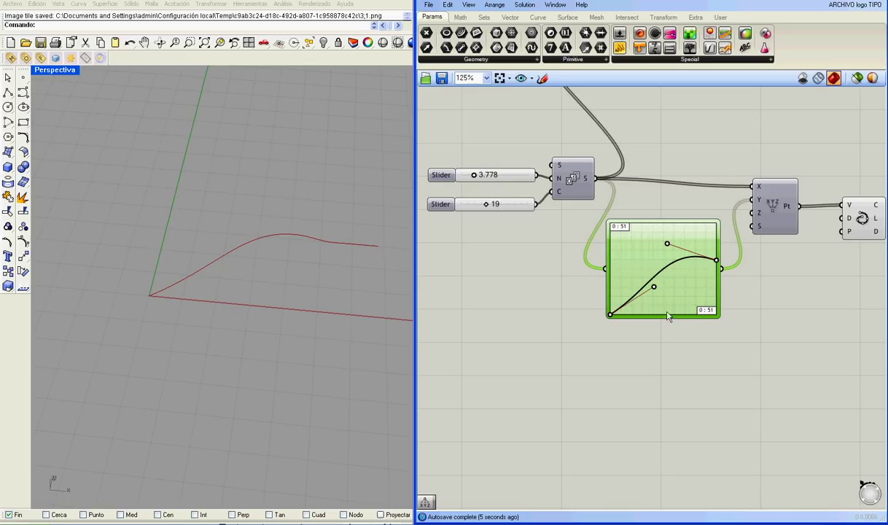
Step: Add a Perp Frames component beyond the Interpolate component and connect the interpolated curve to its C input
right_drag(750, 304, 632, 298)
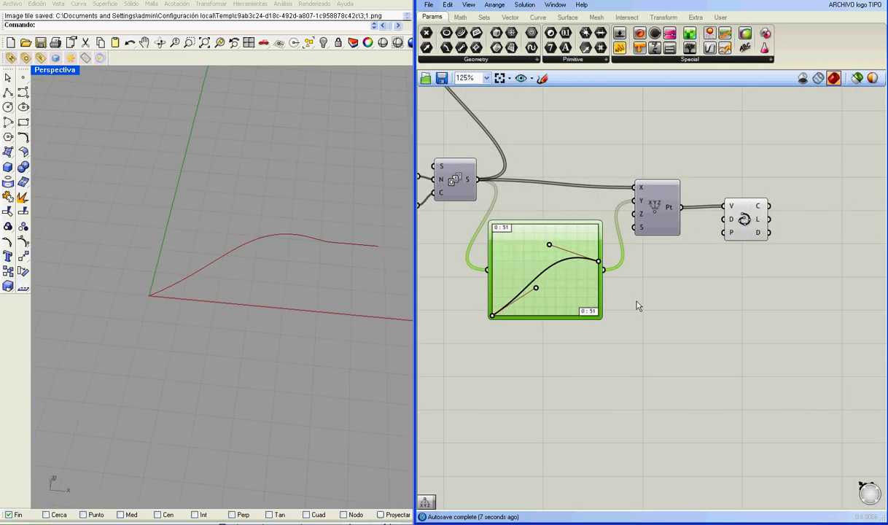
drag(749, 227, 734, 228)
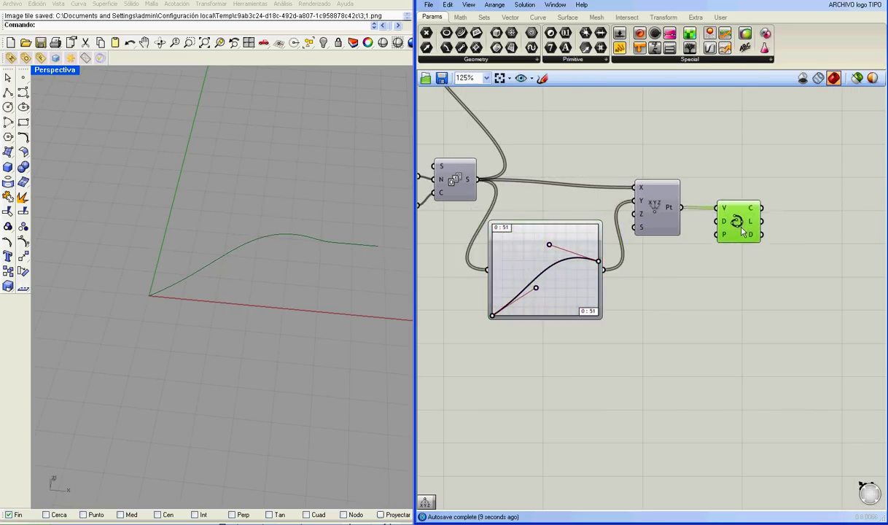
right_drag(750, 281, 646, 304)
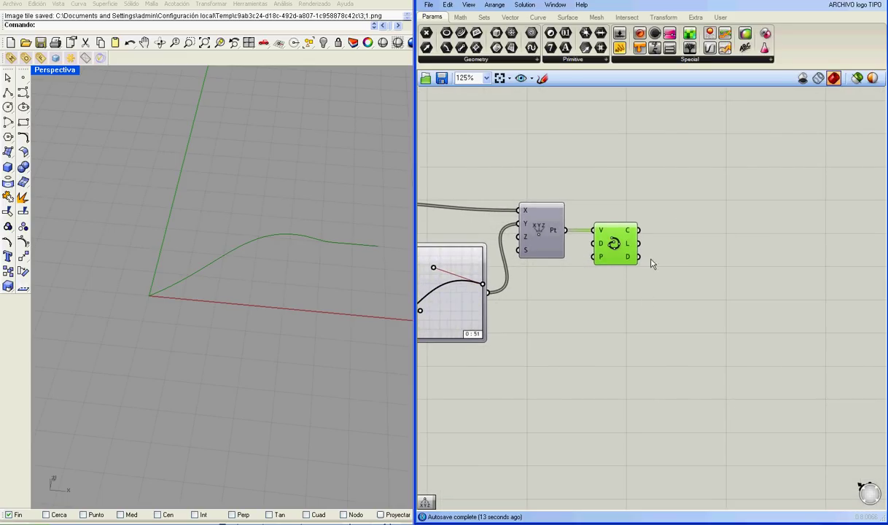
click(537, 17)
drag(512, 45, 725, 263)
drag(639, 231, 704, 234)
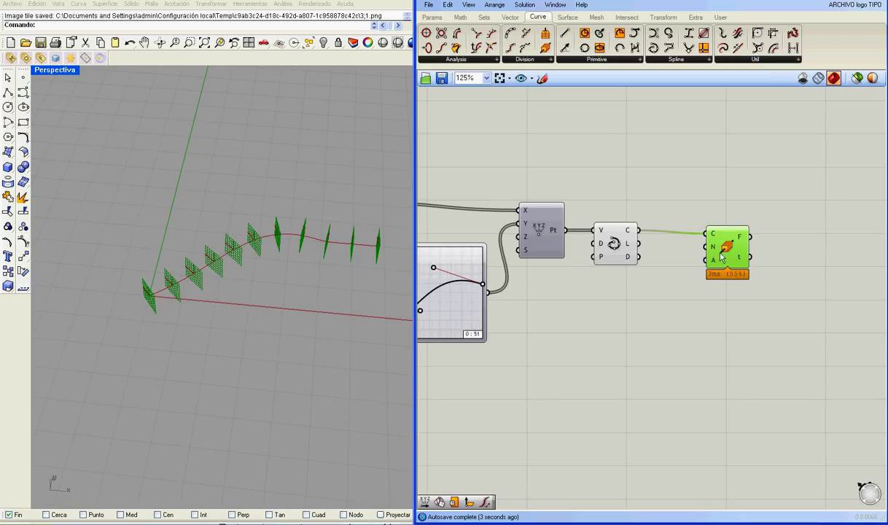
drag(711, 244, 712, 269)
Step: Duplicate the Series count slider set to 19, connect the copy to Perp Frames' N input and place the two close together
scroll(557, 308, down, 4)
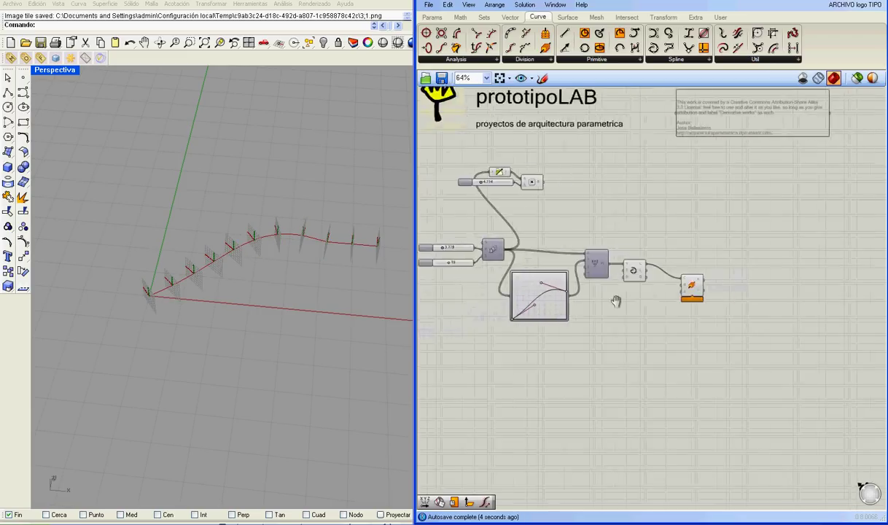
scroll(528, 274, up, 5)
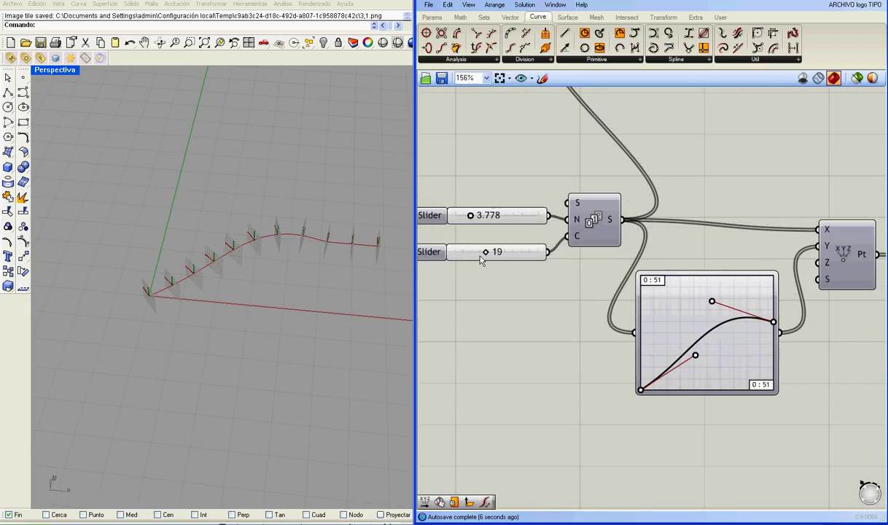
click(481, 259)
alt+drag(458, 254, 746, 315)
scroll(746, 315, down, 4)
right_drag(746, 315, 602, 304)
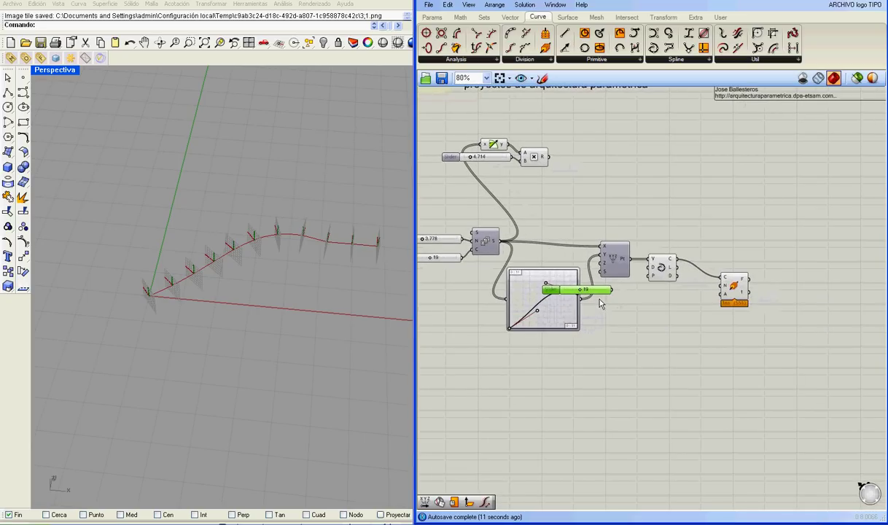
drag(599, 294, 722, 288)
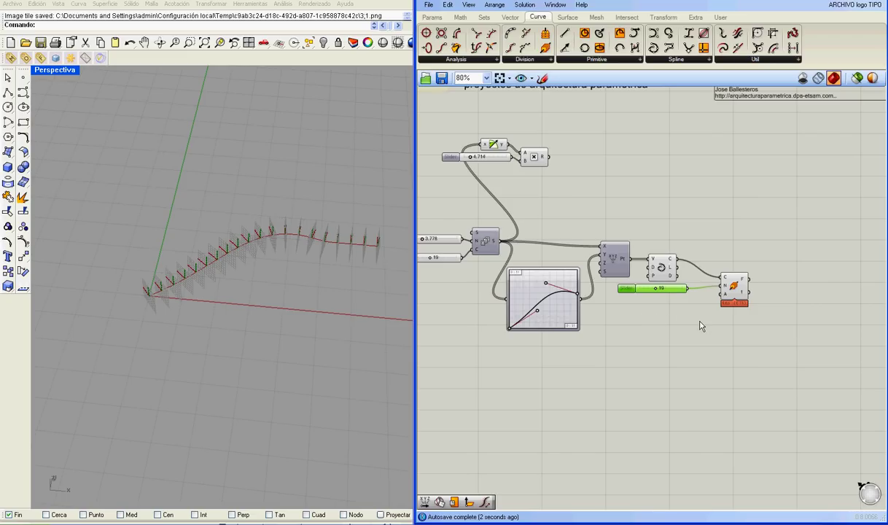
right_drag(701, 318, 636, 241)
right_drag(729, 274, 719, 278)
click(698, 223)
drag(699, 224, 693, 210)
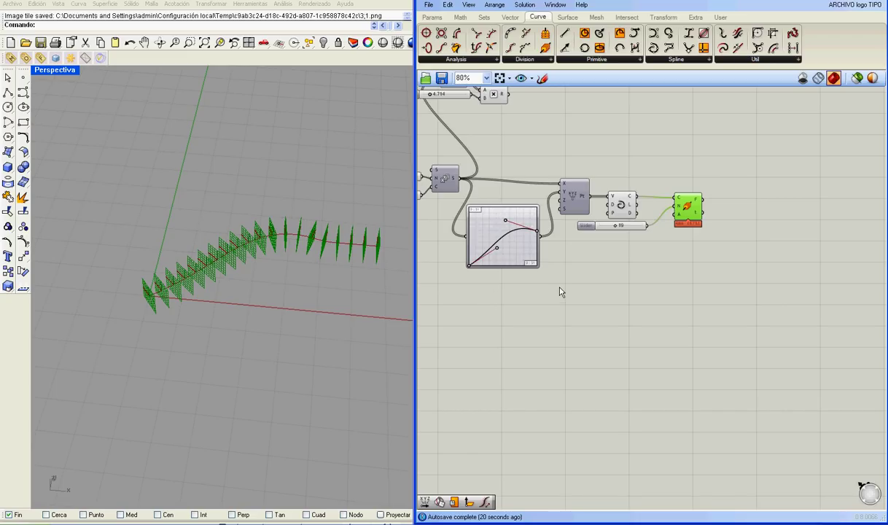
Step: Add a Curvature component below Perp Frames, rearranging the frames and their slider, and connect the interpolated curve to its C input
click(471, 61)
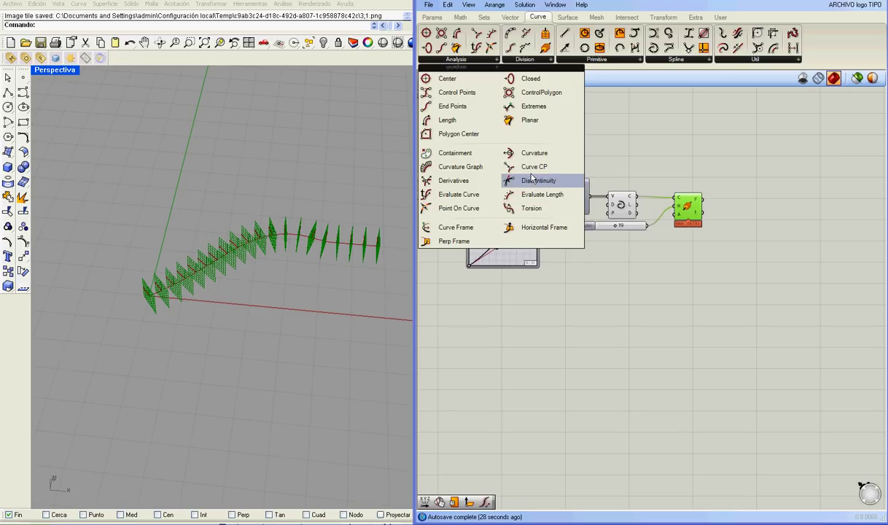
drag(530, 157, 763, 208)
scroll(717, 235, up, 3)
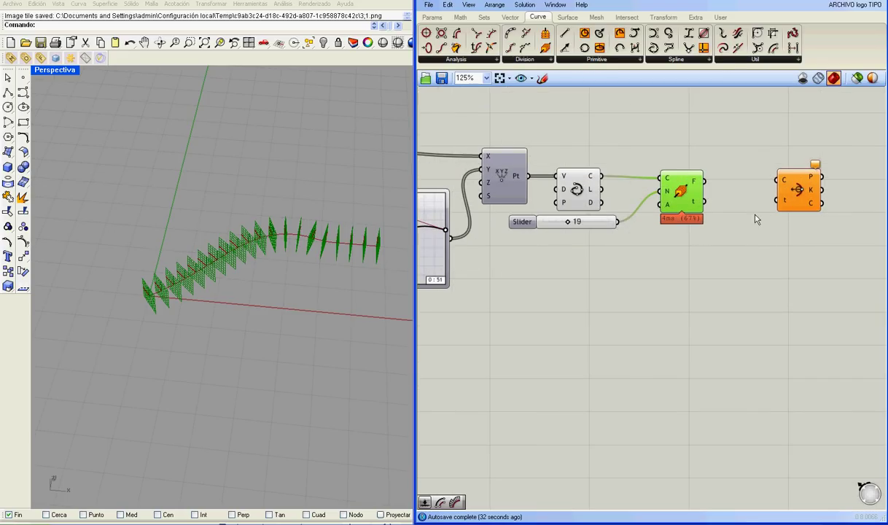
drag(684, 211, 684, 171)
drag(610, 224, 621, 127)
drag(779, 192, 701, 237)
drag(602, 176, 700, 227)
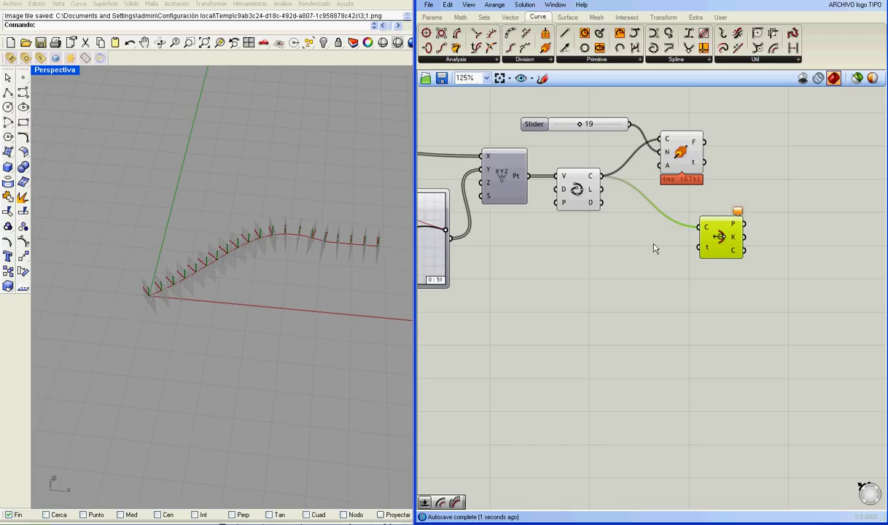
Step: Connect the Perp Frames t output to the Curvature component's t input and adjust the placement of both components
drag(708, 232, 752, 219)
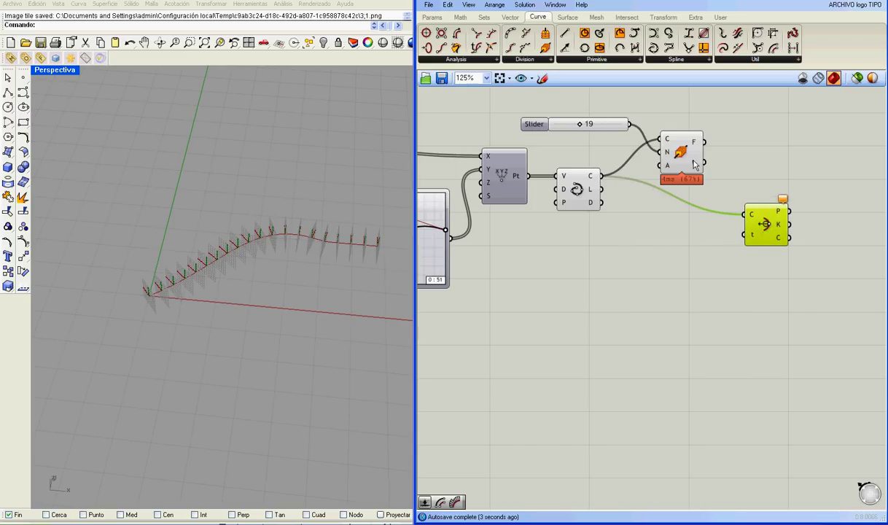
mouse_move(695, 165)
drag(705, 162, 742, 234)
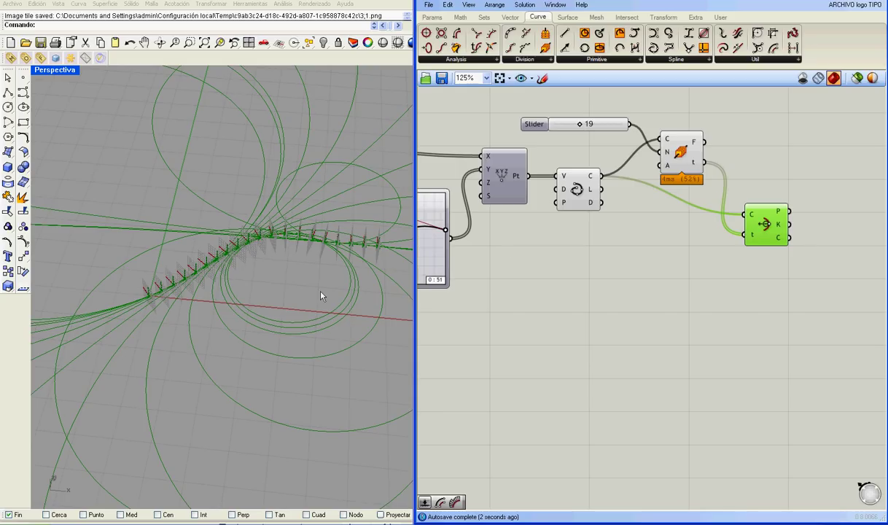
drag(688, 164, 680, 174)
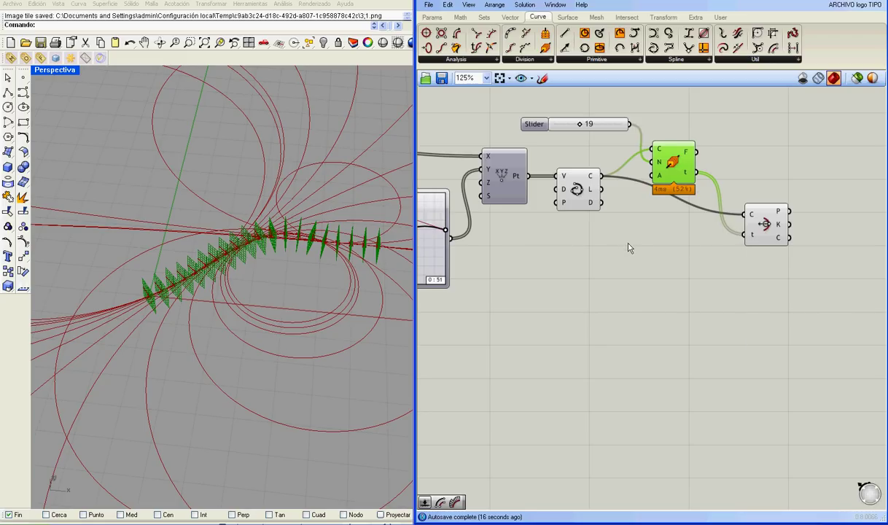
drag(745, 221, 738, 224)
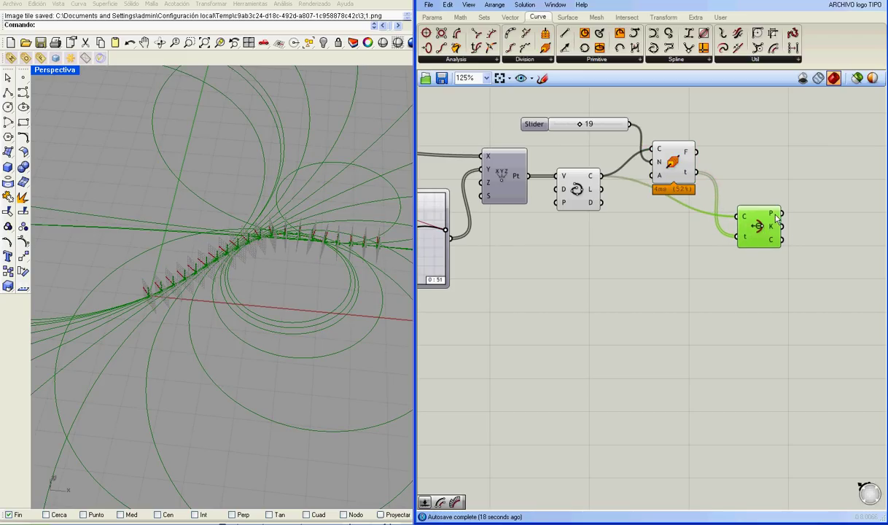
mouse_move(774, 217)
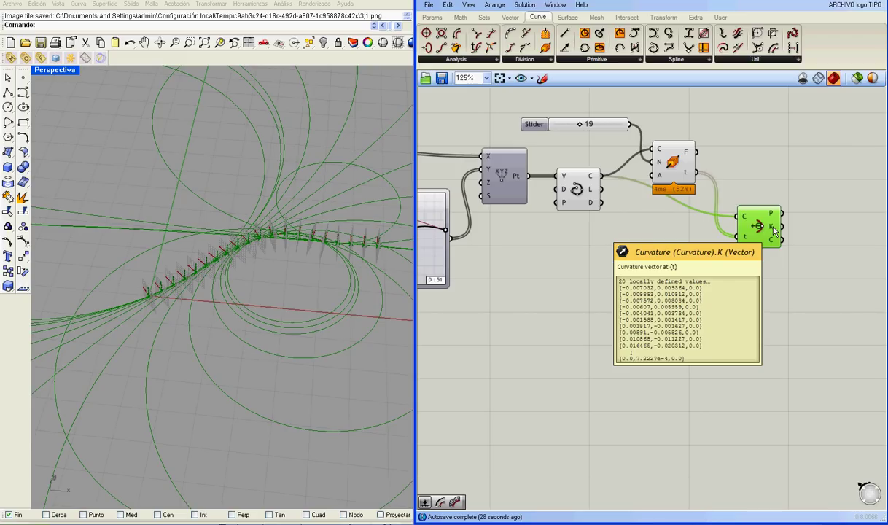
Step: Add a Center component beyond the Curvature component and connect Curvature's C output to its A input
mouse_move(774, 243)
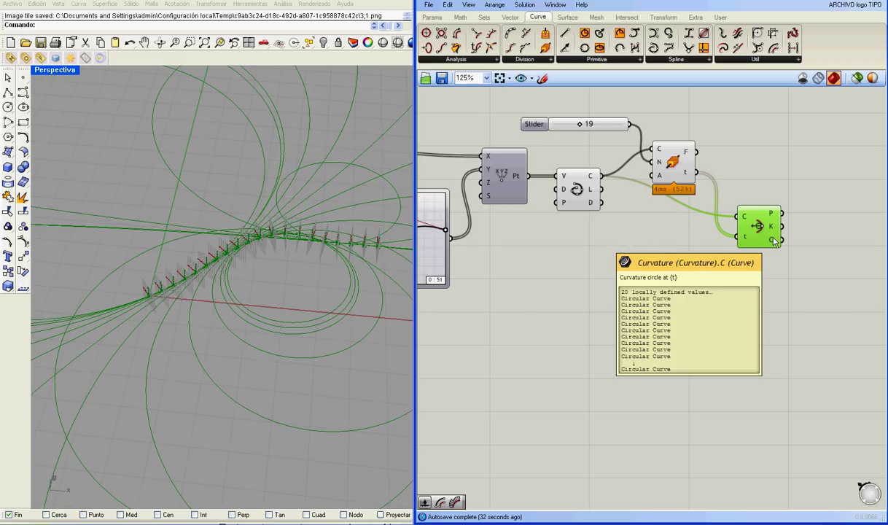
right_drag(647, 276, 537, 264)
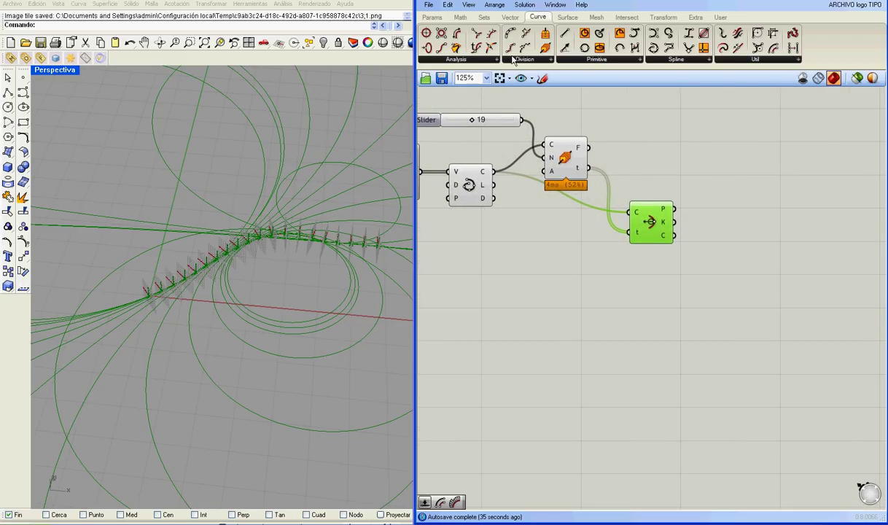
drag(426, 33, 738, 237)
drag(674, 235, 728, 249)
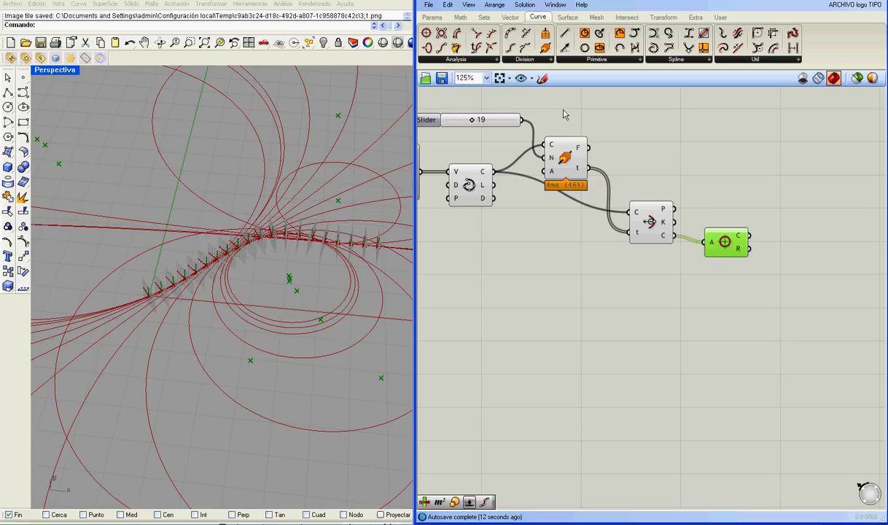
click(480, 63)
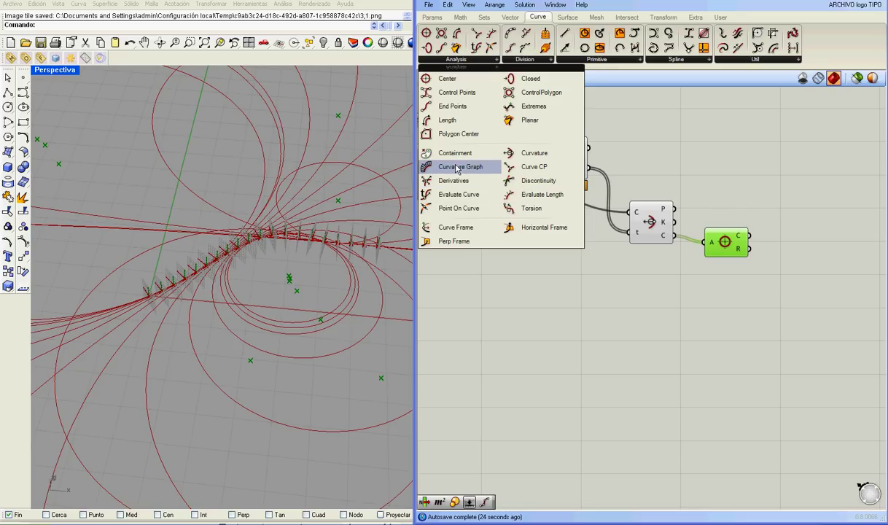
click(733, 61)
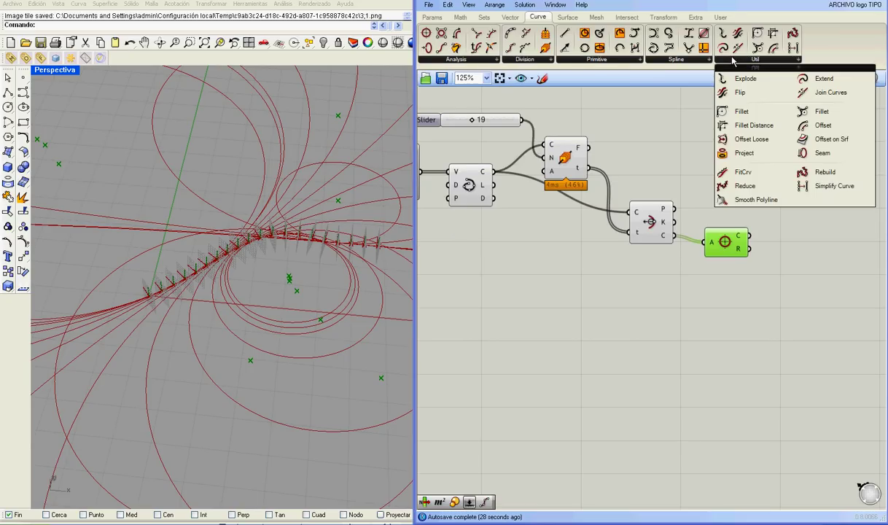
double_click(674, 146)
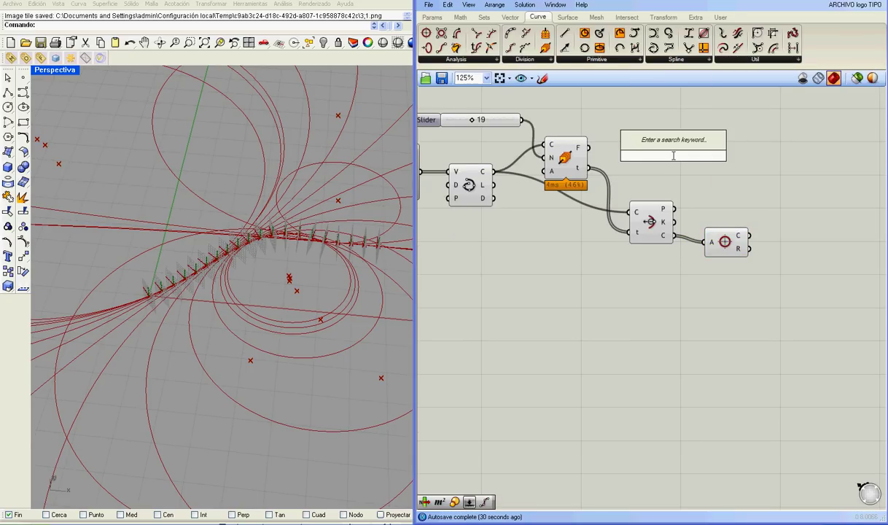
text(clos)
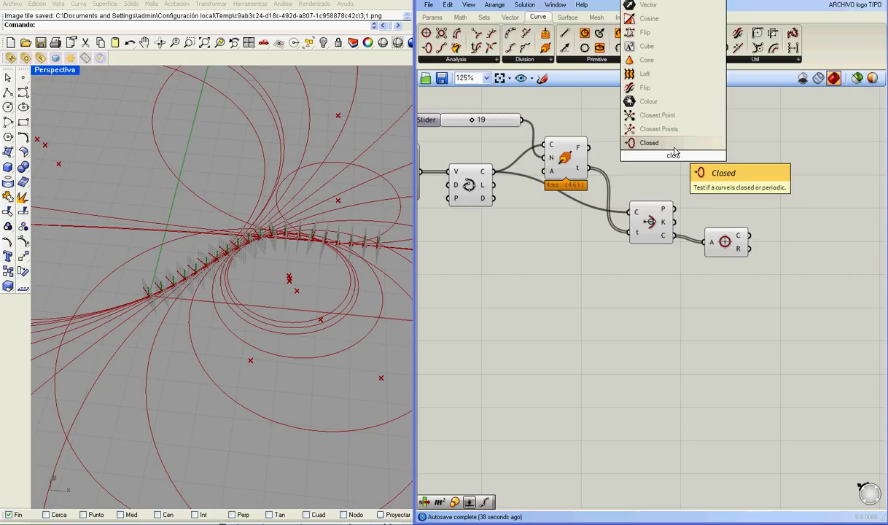
key(Return)
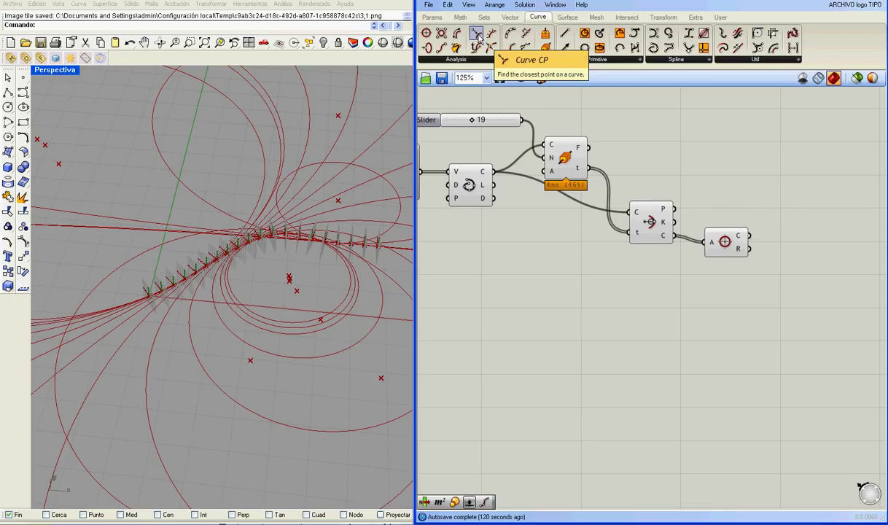
Step: Add a Curve CP component above and beyond the Center component, then adjust the spacing between the two
drag(478, 36, 755, 176)
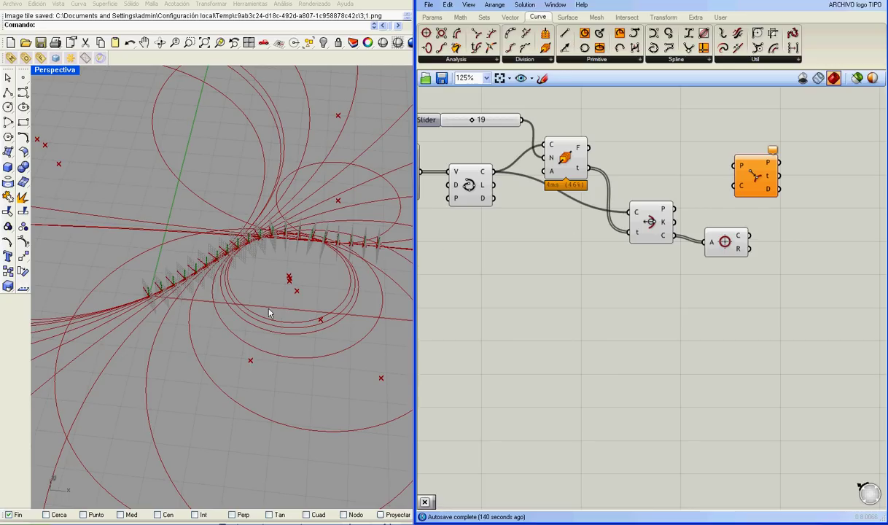
click(755, 194)
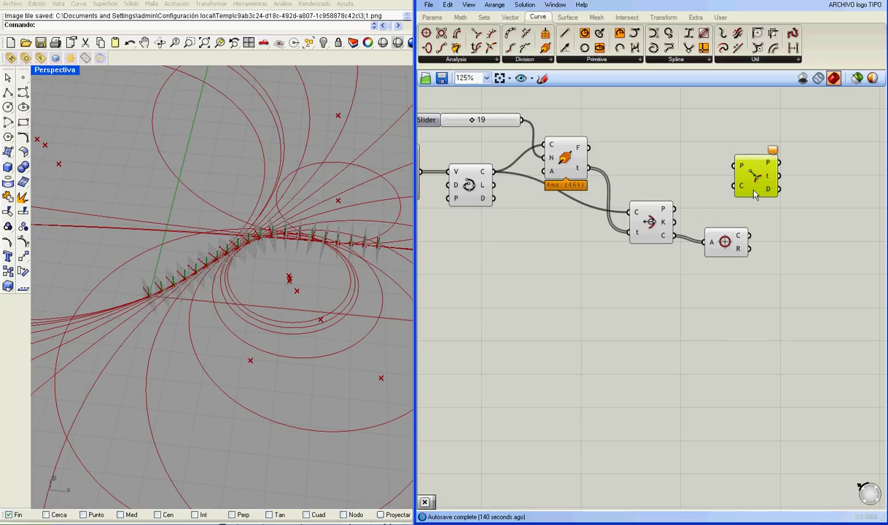
drag(745, 173, 766, 177)
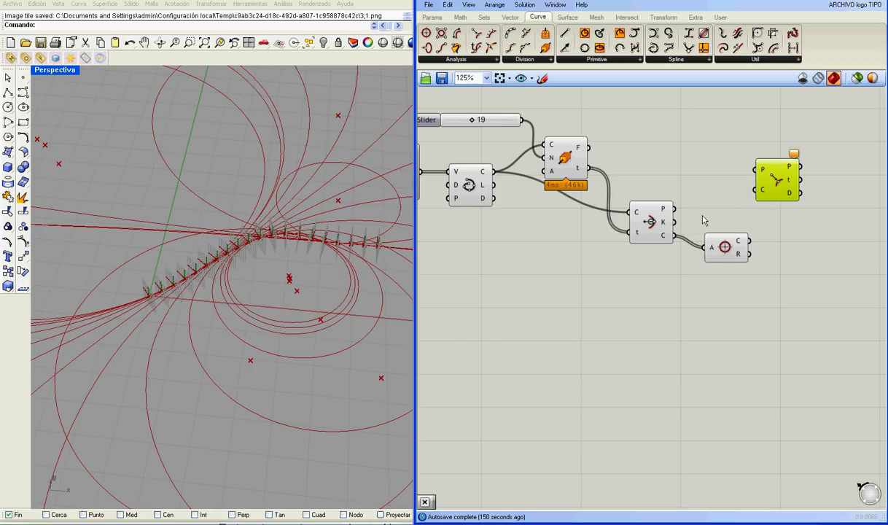
drag(733, 254, 714, 264)
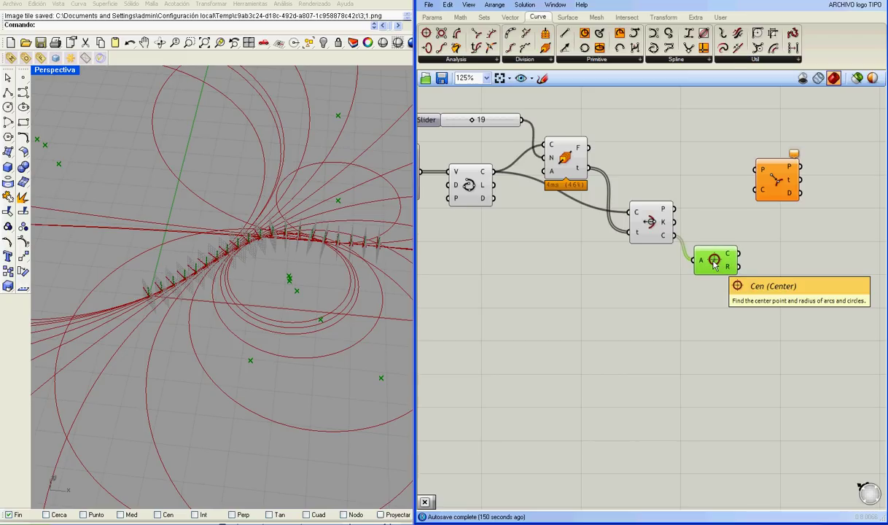
Step: Connect Center's C output to Curve CP's P input and the interpolated curve to Curve CP's C input
drag(733, 255, 751, 171)
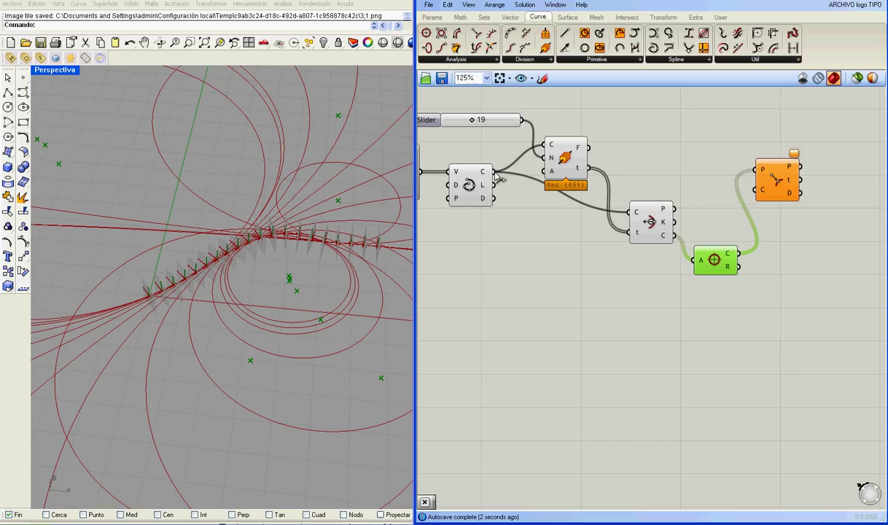
drag(513, 180, 756, 190)
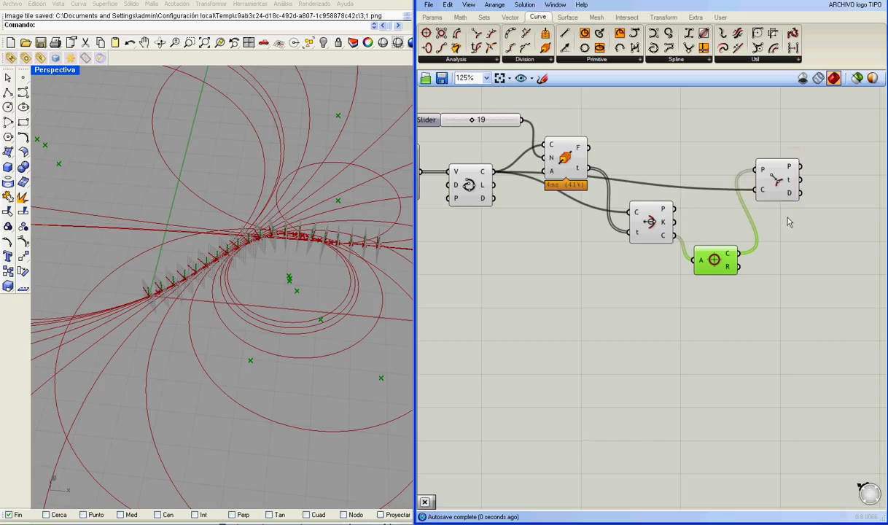
mouse_move(794, 173)
click(784, 177)
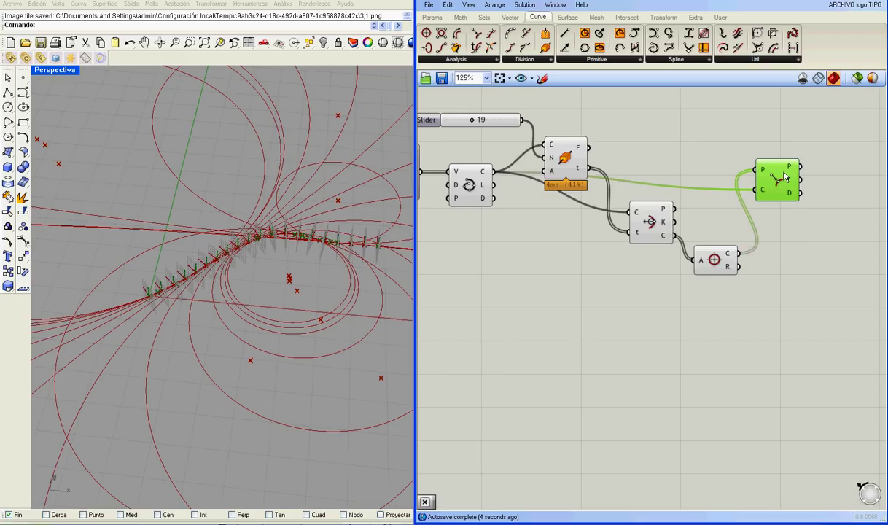
click(747, 226)
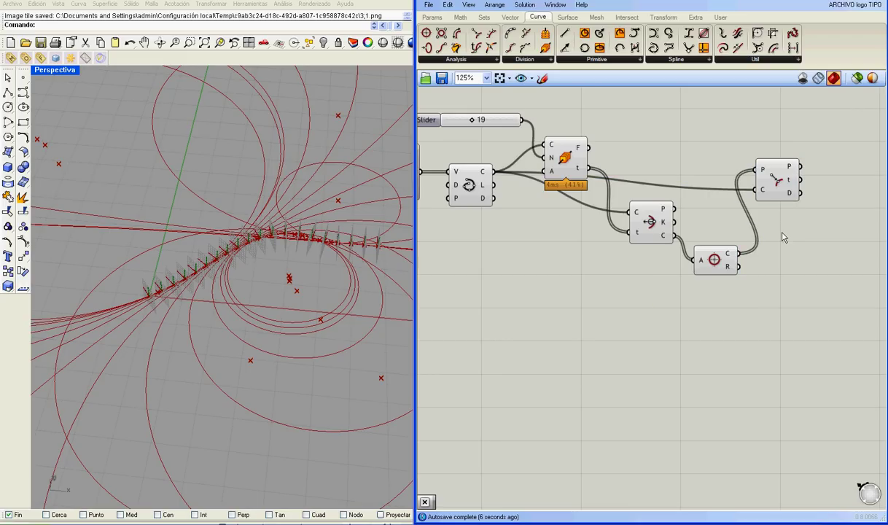
click(776, 186)
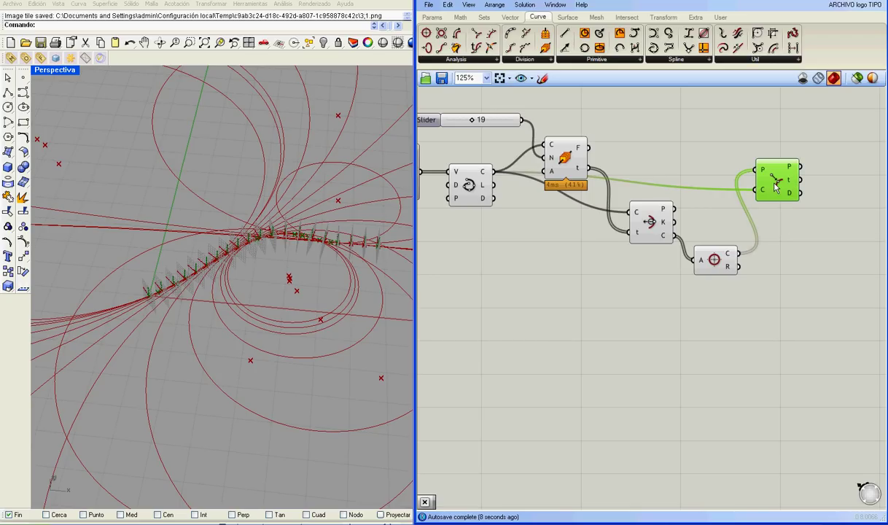
click(740, 205)
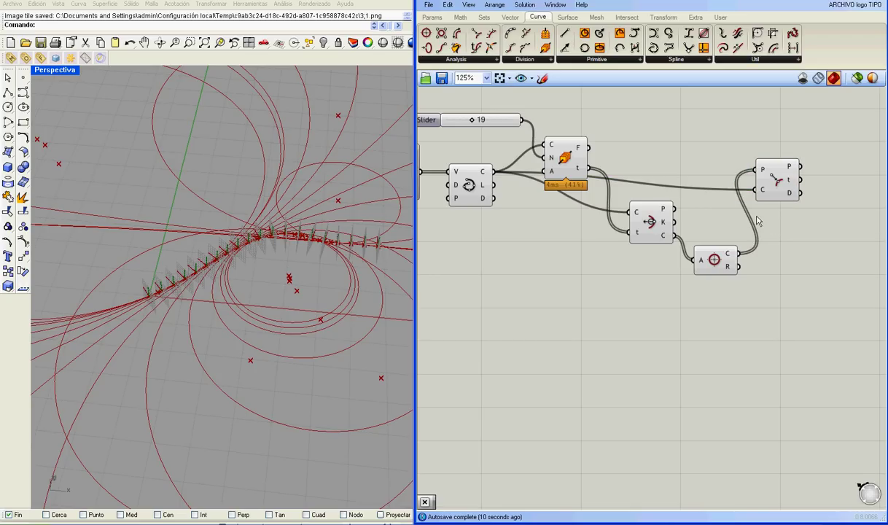
Step: Turn off the preview of the Interpolate, Perp Frames and Curvature components together with their slider
scroll(567, 248, down, 2)
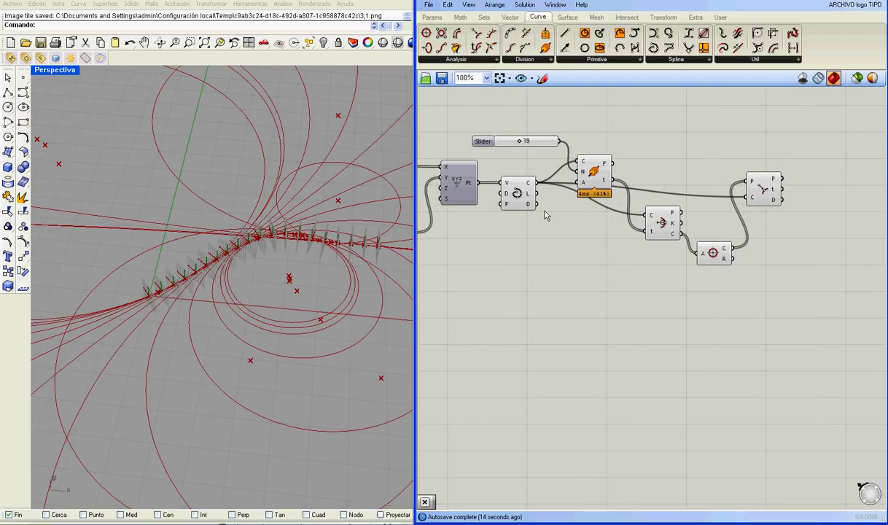
drag(694, 140, 477, 313)
middle_click(597, 178)
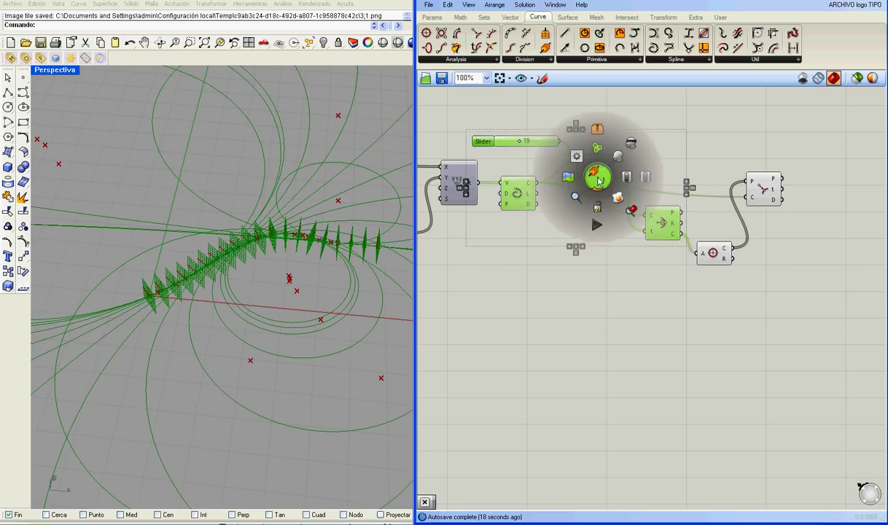
click(618, 156)
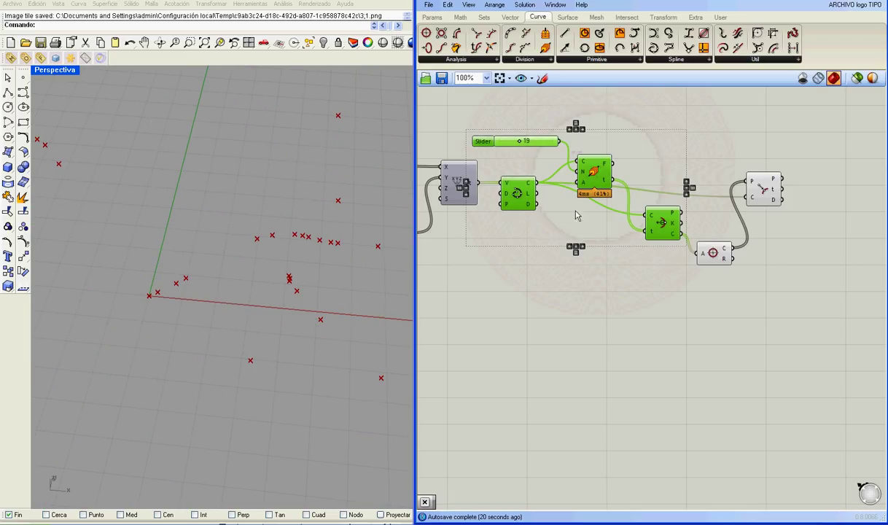
click(742, 209)
Step: Examine which viewport points belong to the Curve CP component compared with the curvature circle centres
click(762, 191)
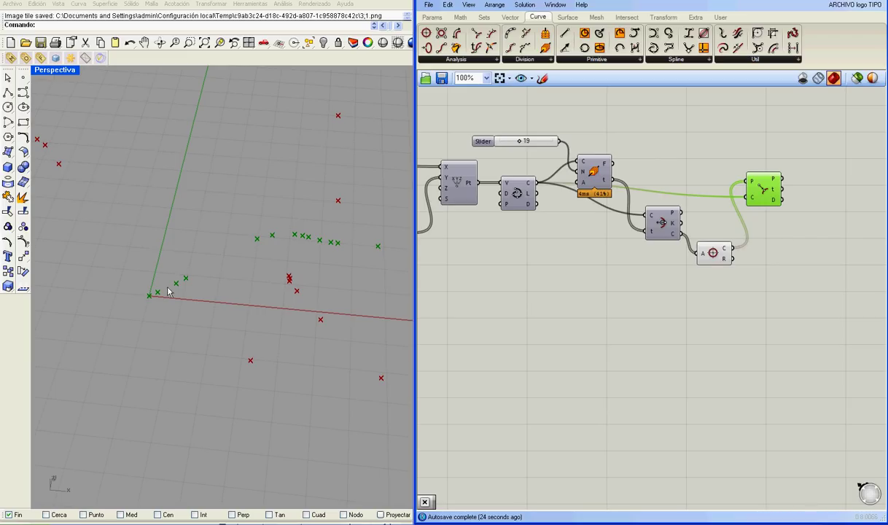
right_drag(519, 251, 575, 251)
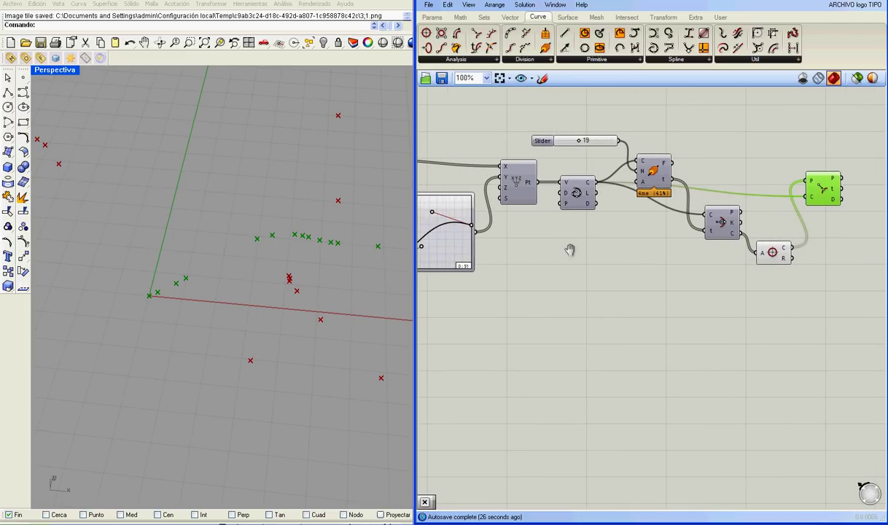
click(536, 220)
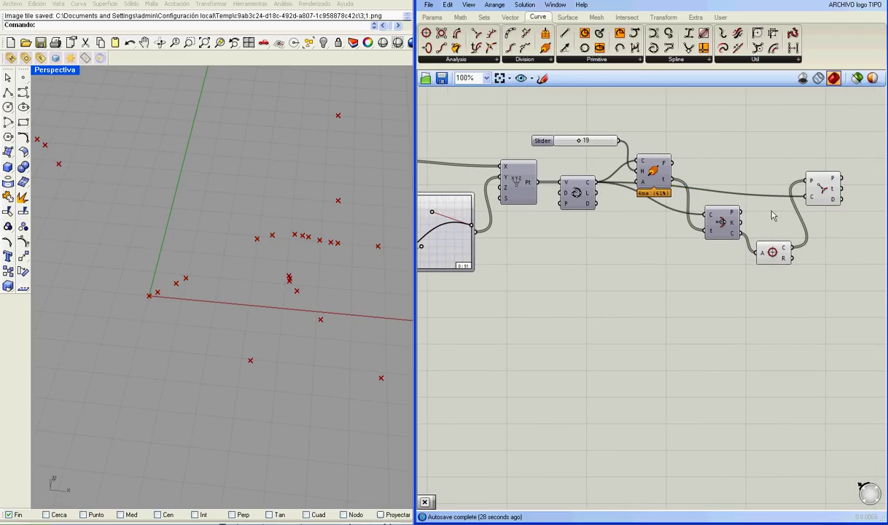
click(819, 194)
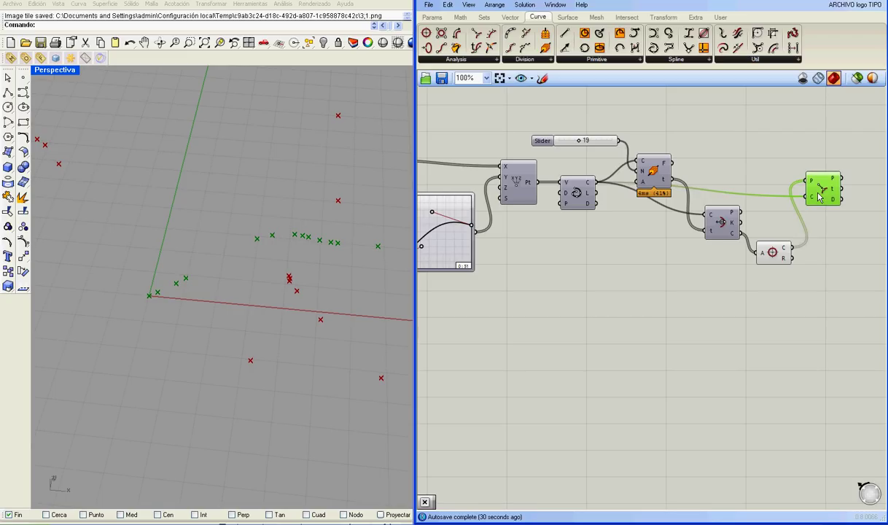
click(788, 228)
Step: Move the Curve CP component higher and nudge the Center component slightly up beside Curvature
drag(823, 192, 810, 162)
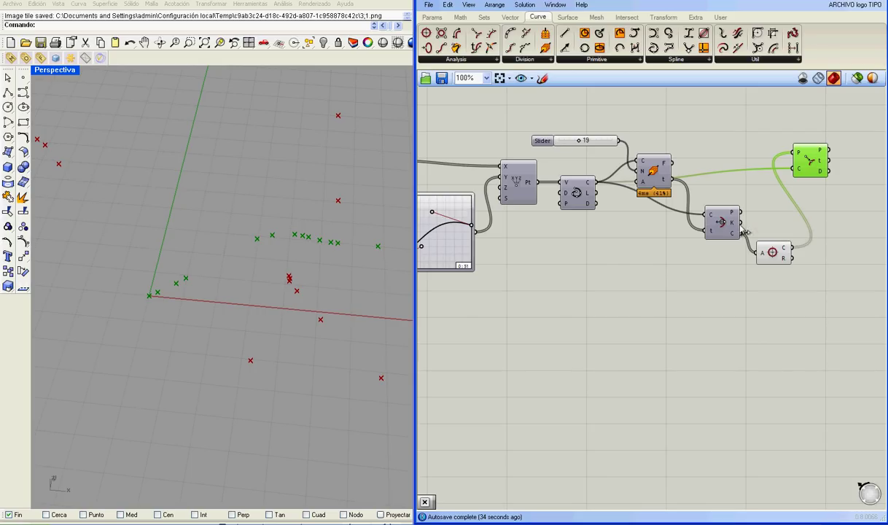
mouse_move(733, 219)
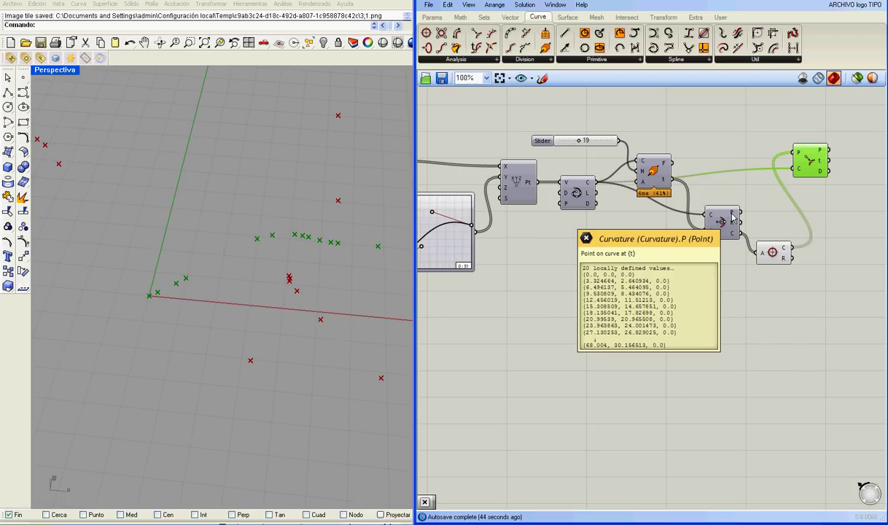
drag(760, 250, 760, 244)
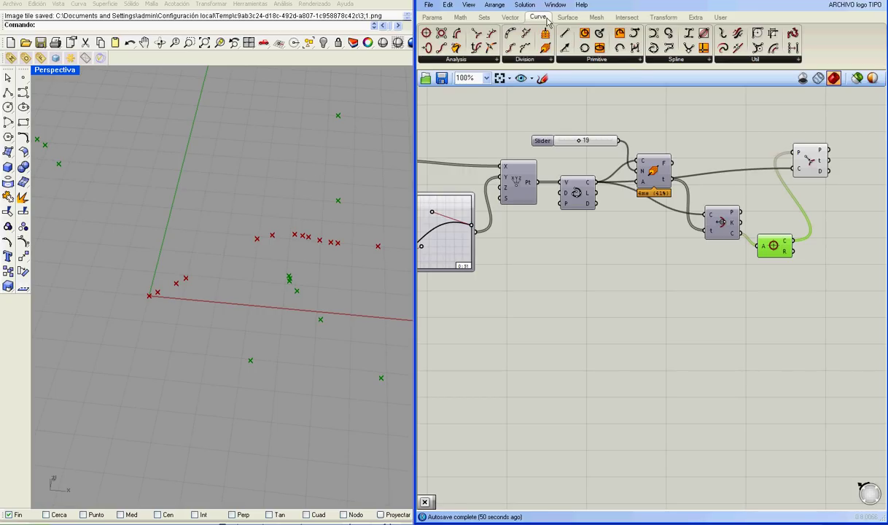
Step: Add a Distance component and place it beyond the Center and Curve CP components
click(509, 18)
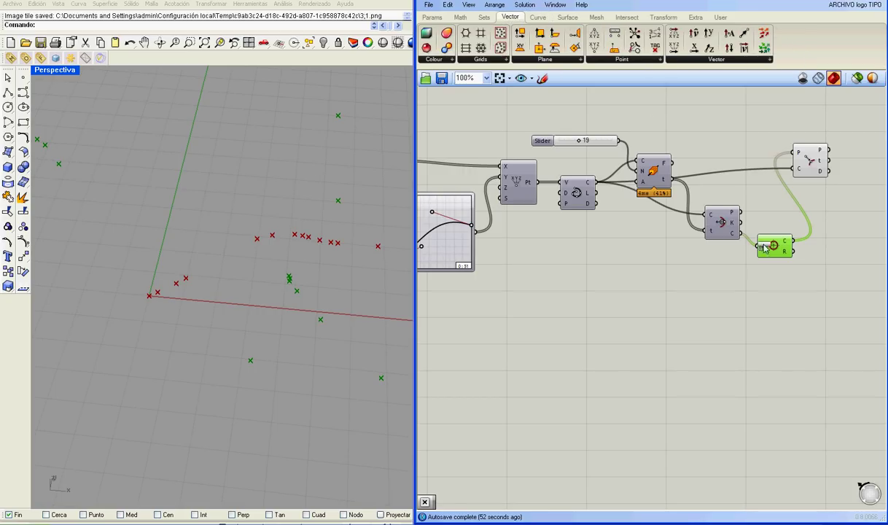
drag(705, 197, 832, 250)
right_drag(831, 250, 679, 238)
drag(678, 240, 726, 217)
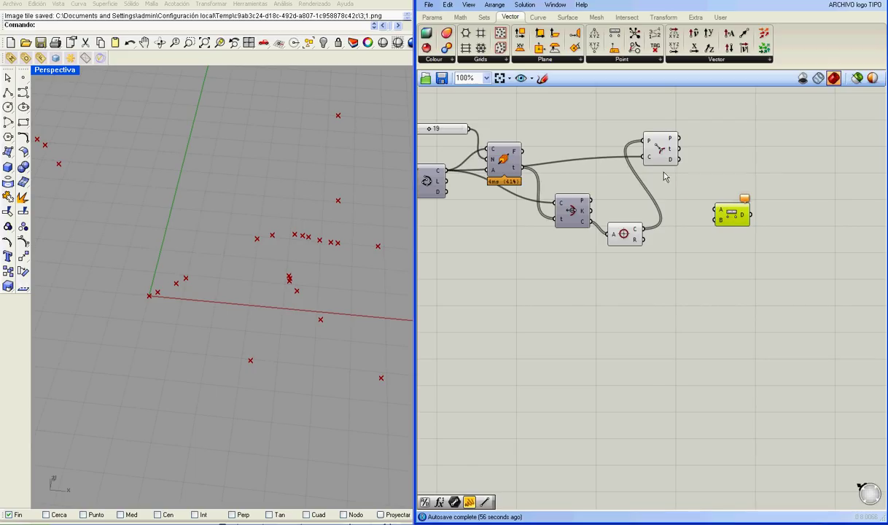
Step: Connect Center's C output to Distance's B input and Curve CP's P output to its A input, and move Distance closer to Curve CP
mouse_move(636, 233)
drag(642, 230, 715, 221)
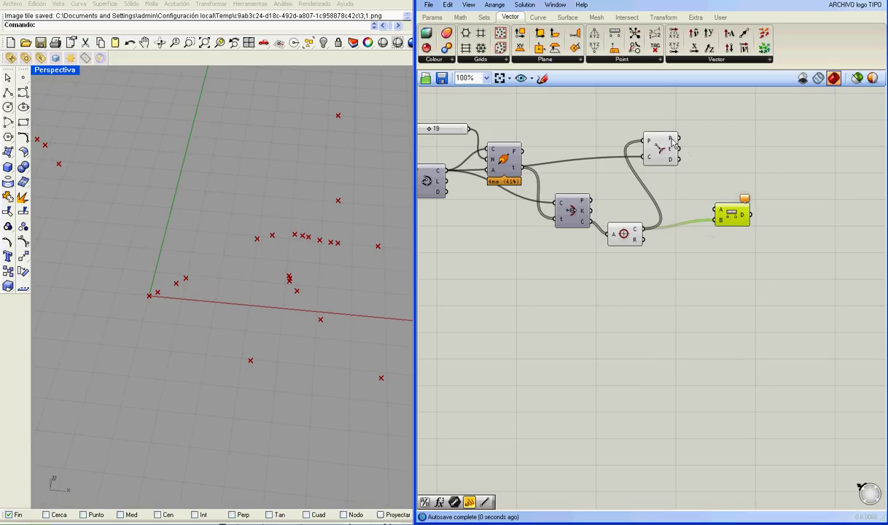
drag(693, 157, 716, 210)
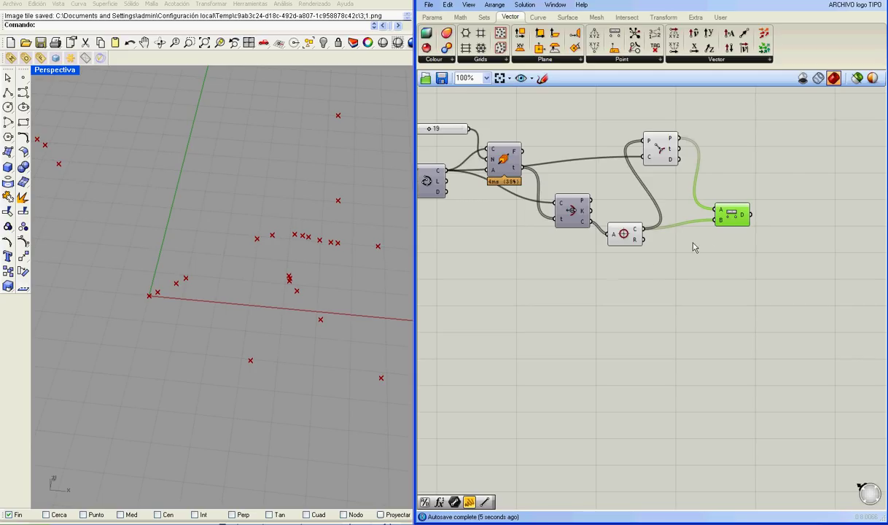
drag(732, 213, 730, 176)
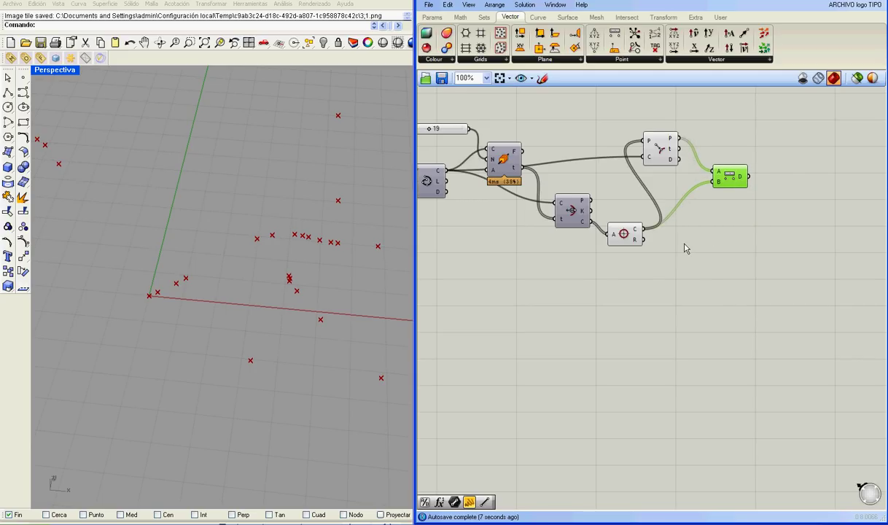
Step: Add a Circle component beyond Distance and connect the curve frames component's F output to its P input
right_drag(684, 248, 668, 240)
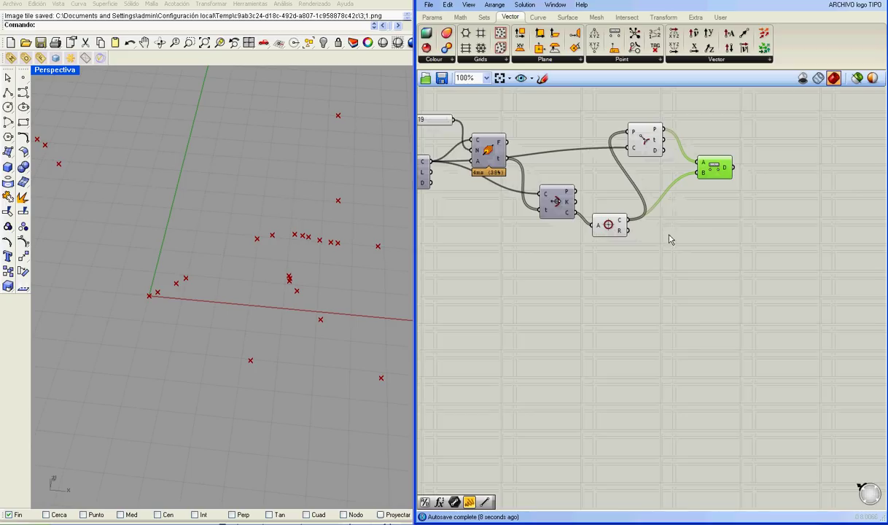
click(540, 20)
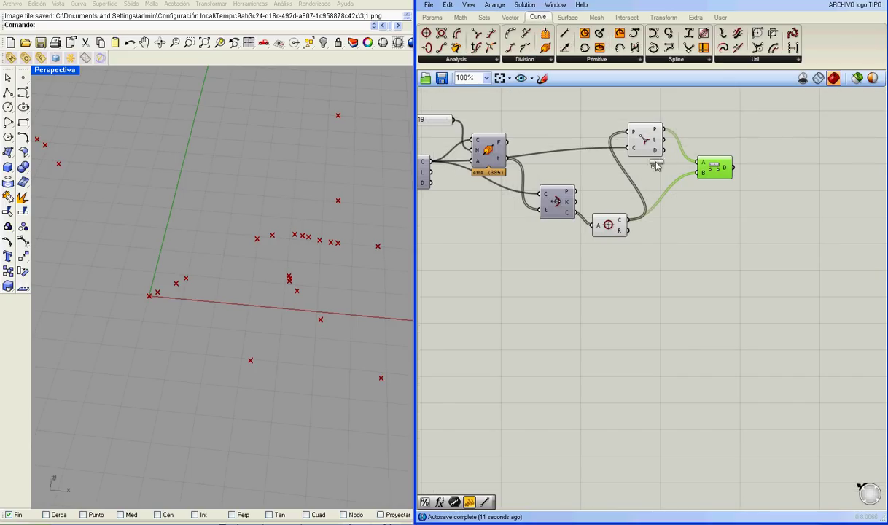
drag(786, 229, 800, 213)
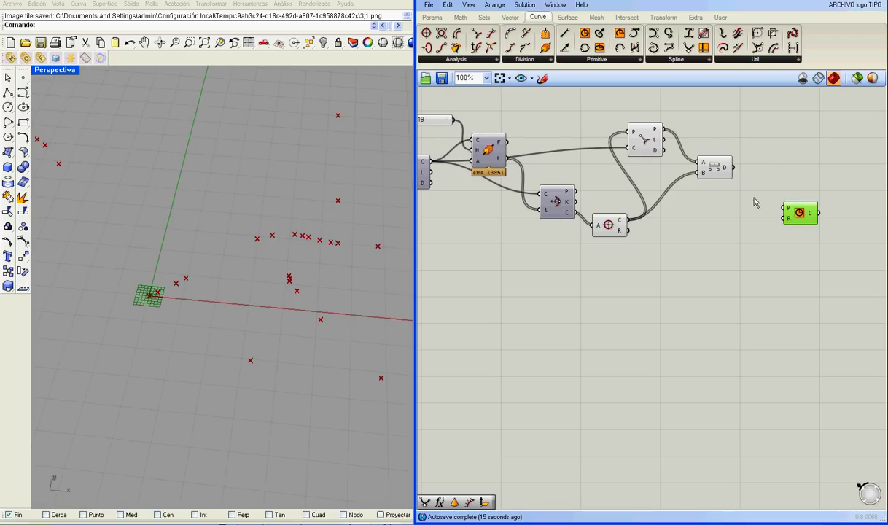
mouse_move(789, 212)
drag(502, 146, 786, 213)
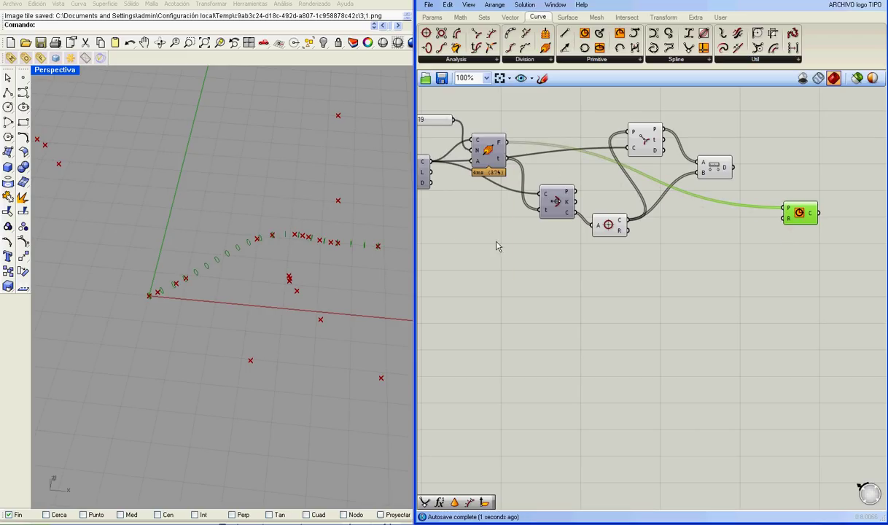
scroll(243, 247, up, 3)
scroll(243, 247, down, 4)
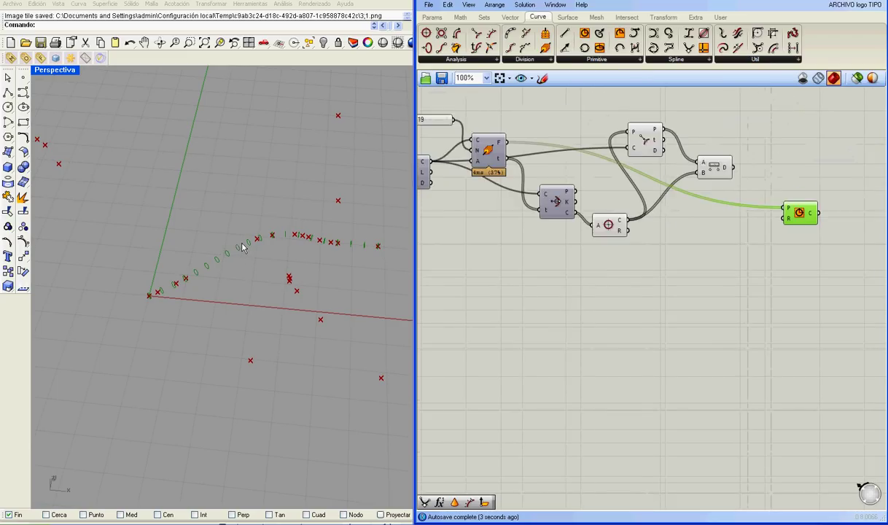
scroll(244, 247, up, 3)
scroll(248, 246, down, 2)
right_drag(304, 246, 329, 228)
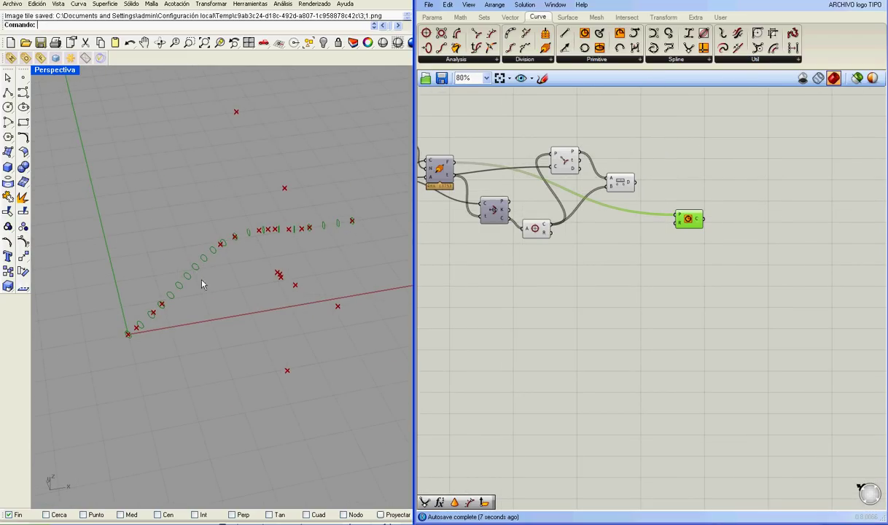
Step: Connect Distance's D output to the Circle component's R input
click(631, 256)
right_click(630, 257)
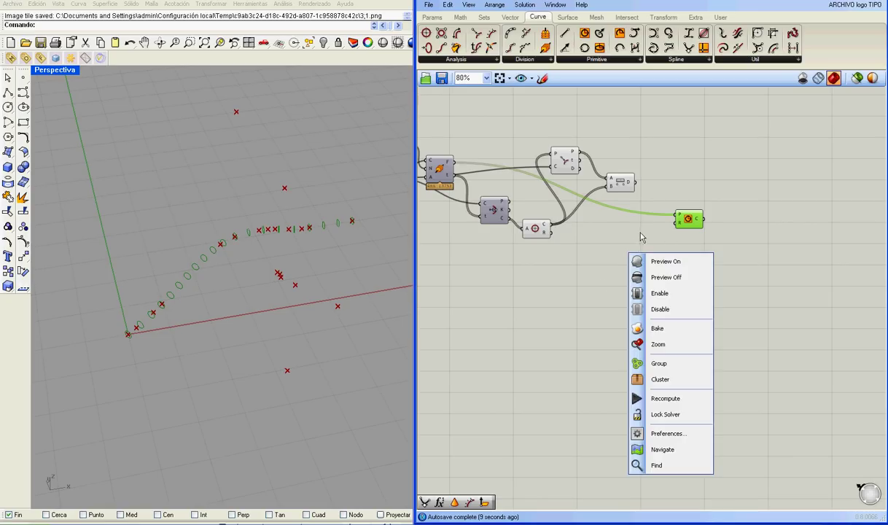
click(639, 218)
click(630, 184)
drag(633, 183, 675, 219)
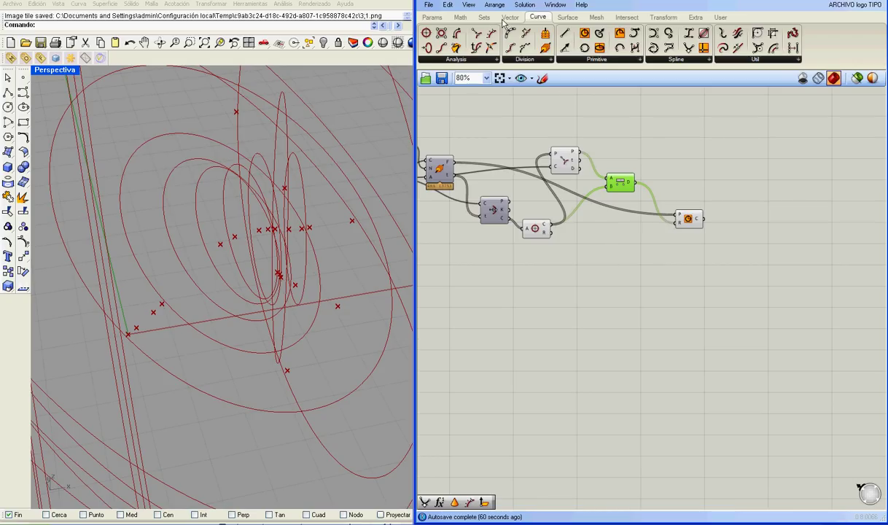
Step: Add a Multiplication component below the Circle component and connect Distance's D output to its A input
click(460, 17)
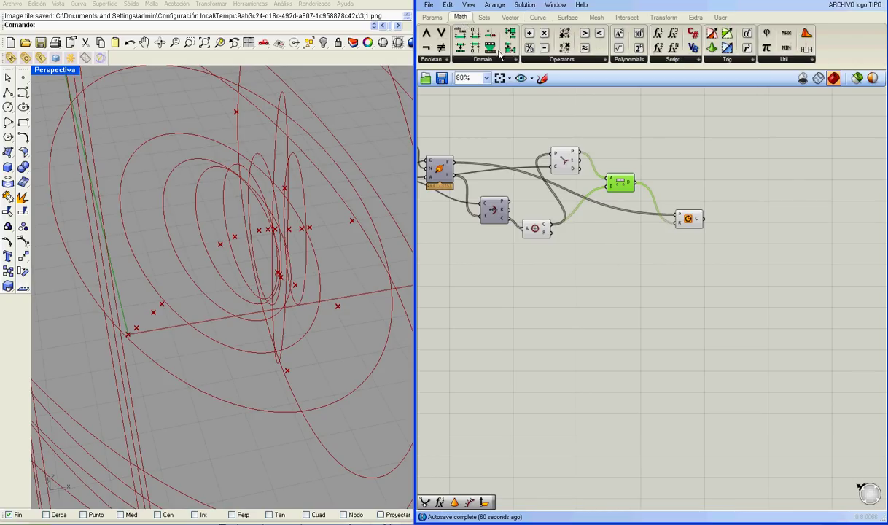
drag(545, 45, 642, 271)
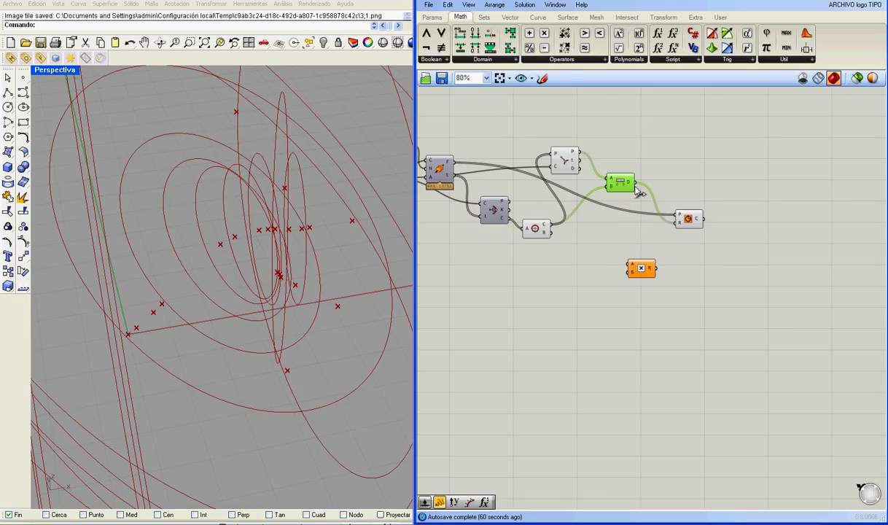
drag(635, 182, 628, 267)
Step: Add a Number Slider at 0.075 to Multiplication's B input and connect the R result to the Circle component's R input
click(563, 297)
double_click(562, 297)
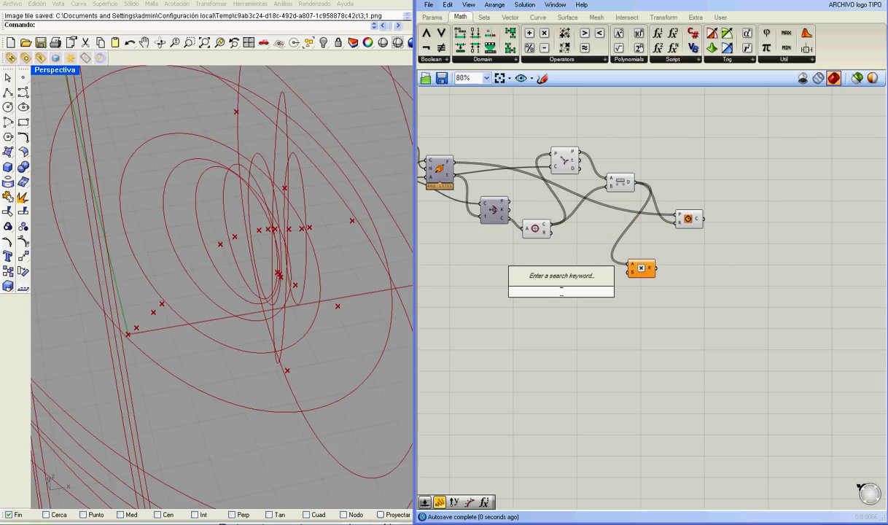
text(slider)
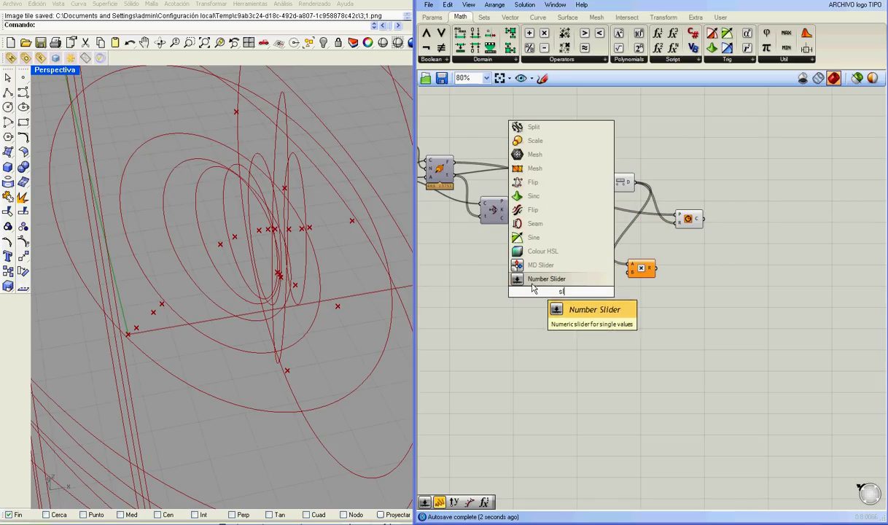
key(Return)
drag(597, 291, 678, 223)
drag(562, 294, 585, 283)
Step: Add a Loft component fed by the Circle component's C output, and set the multiplier slider to 0.013
click(697, 221)
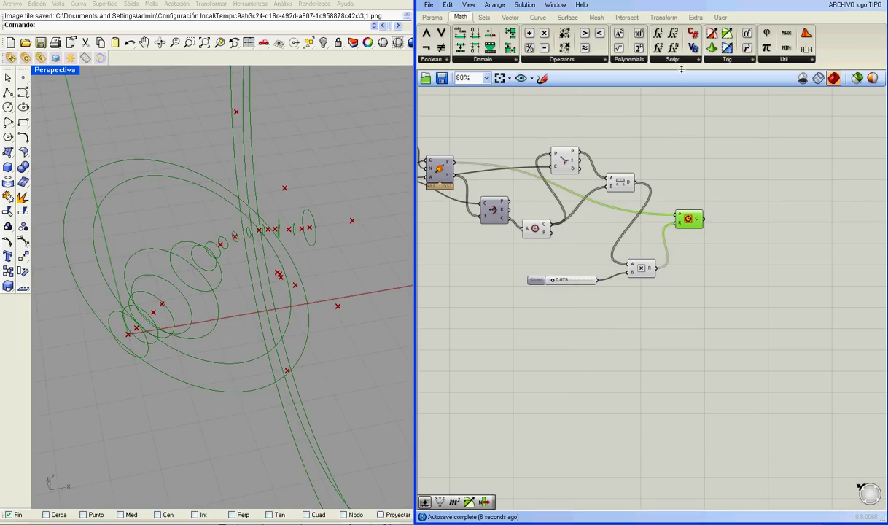
click(563, 18)
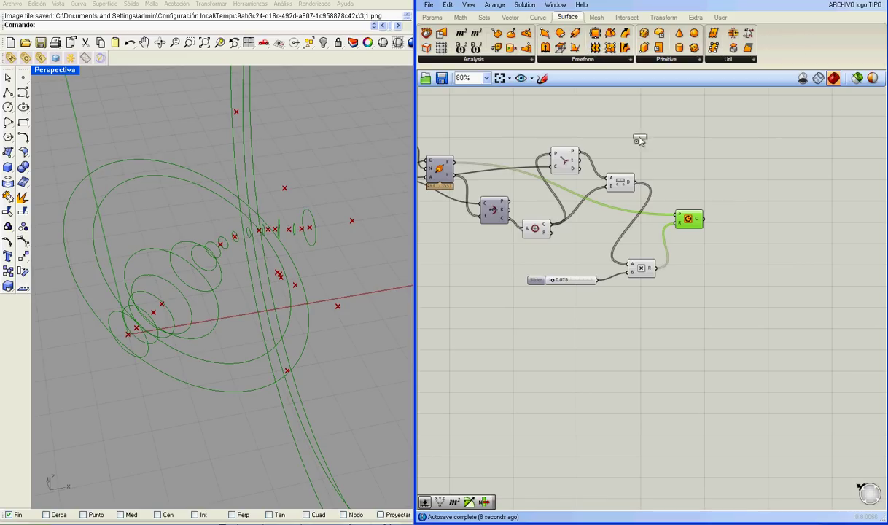
drag(595, 48, 756, 226)
drag(703, 219, 742, 220)
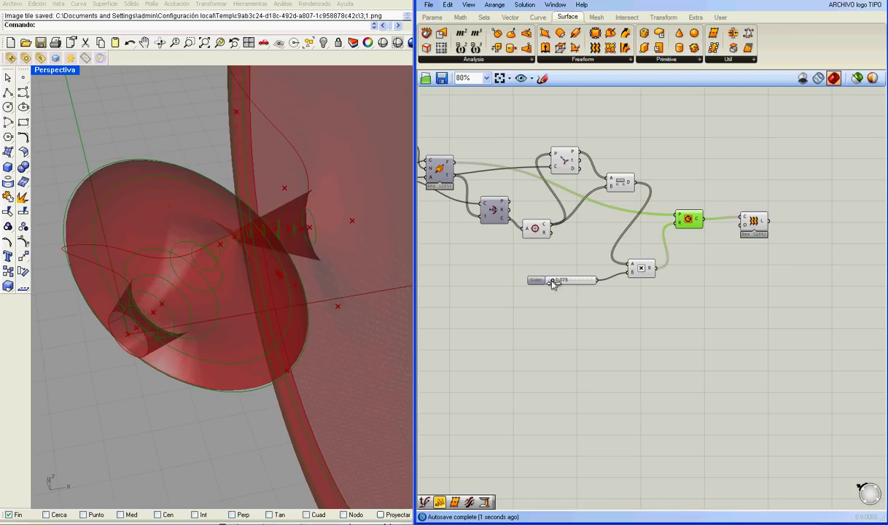
drag(554, 284, 550, 285)
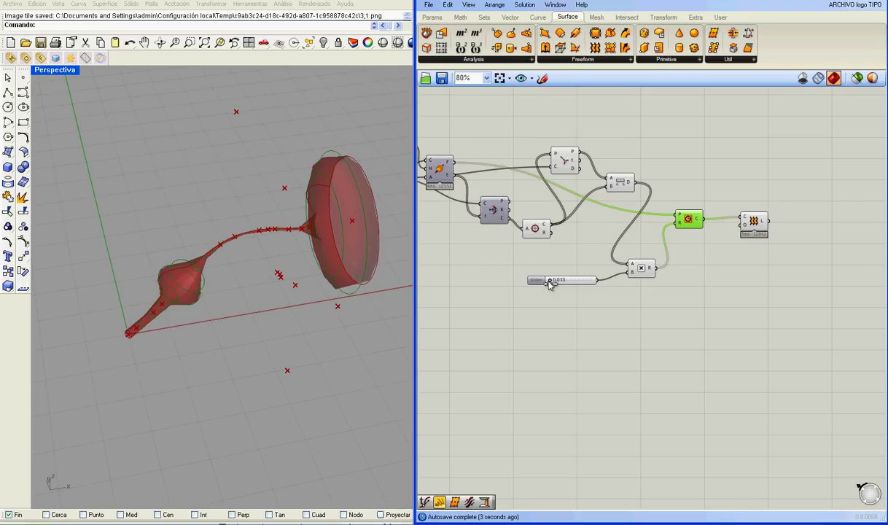
Step: Reshape the Bezier graph by moving both handles, bringing the upper one closer to the curve's end point
right_drag(487, 288, 700, 288)
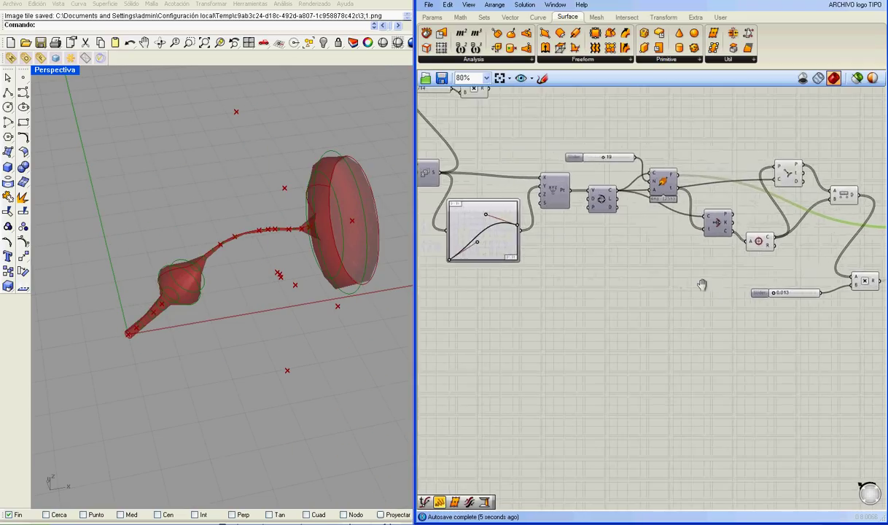
scroll(270, 274, up, 2)
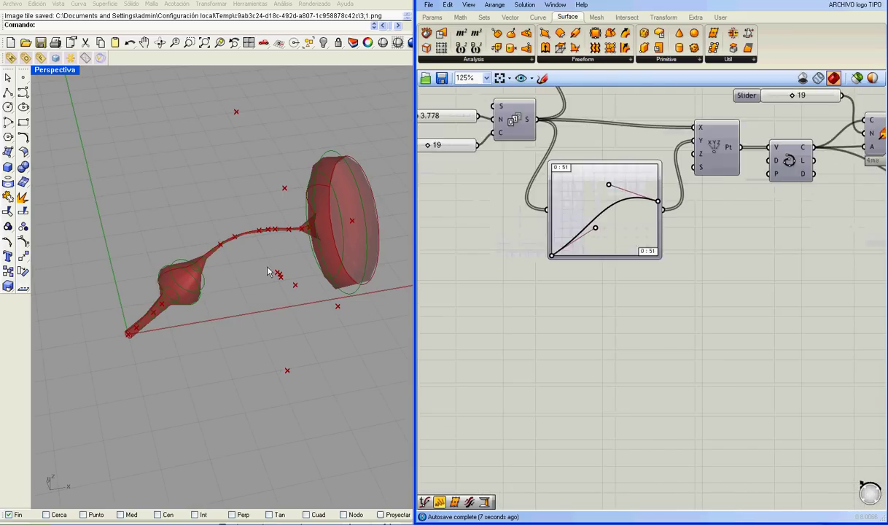
scroll(271, 272, down, 1)
right_drag(272, 272, 246, 270)
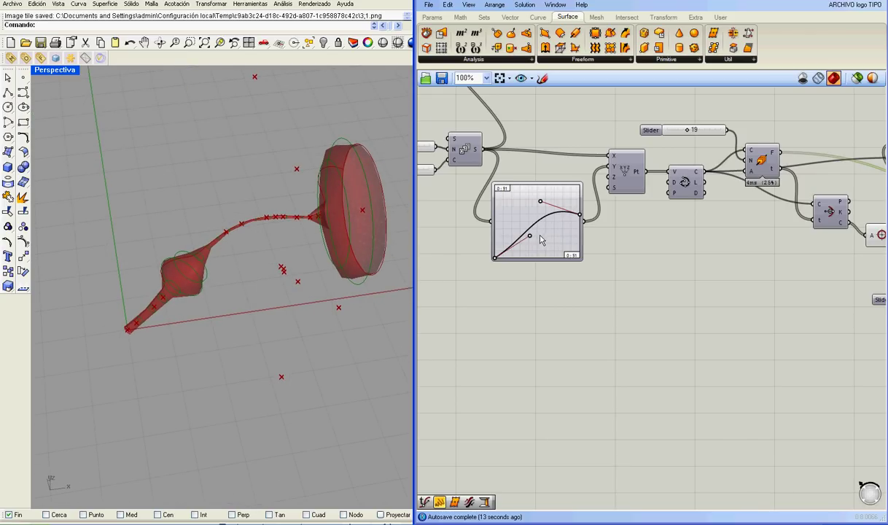
drag(531, 241, 530, 243)
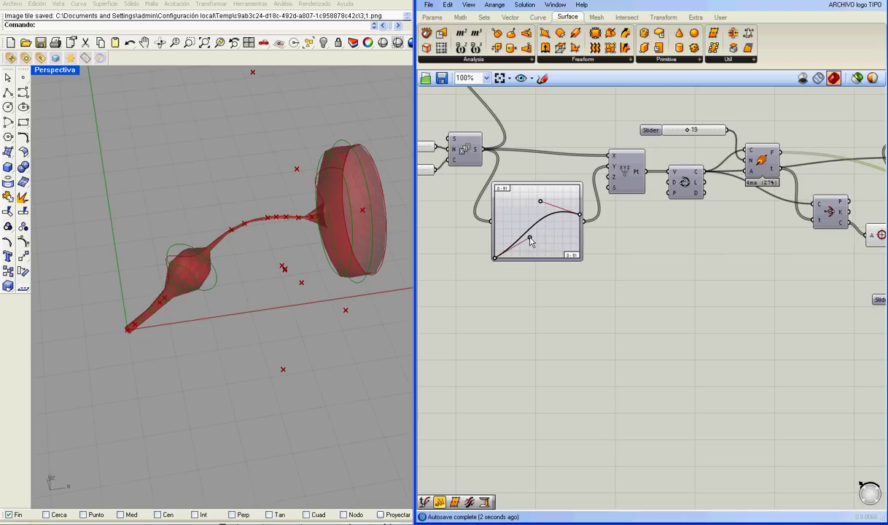
drag(542, 208, 563, 211)
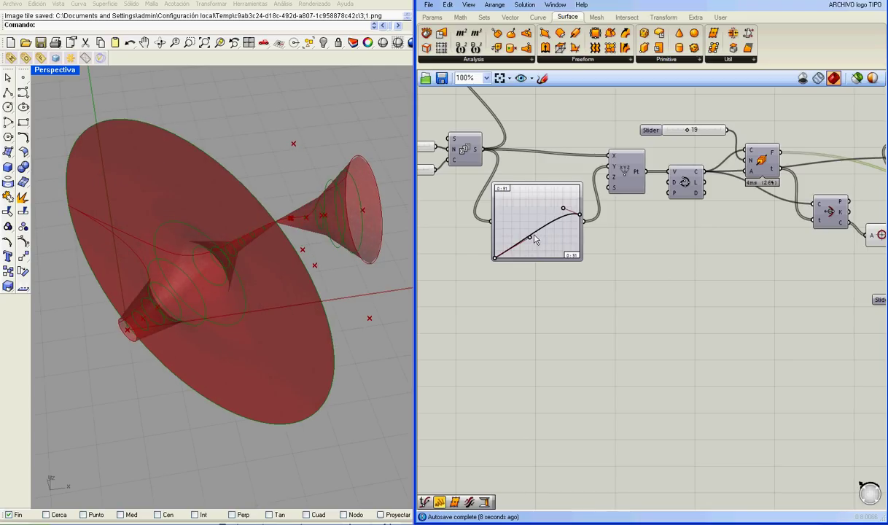
drag(531, 239, 529, 236)
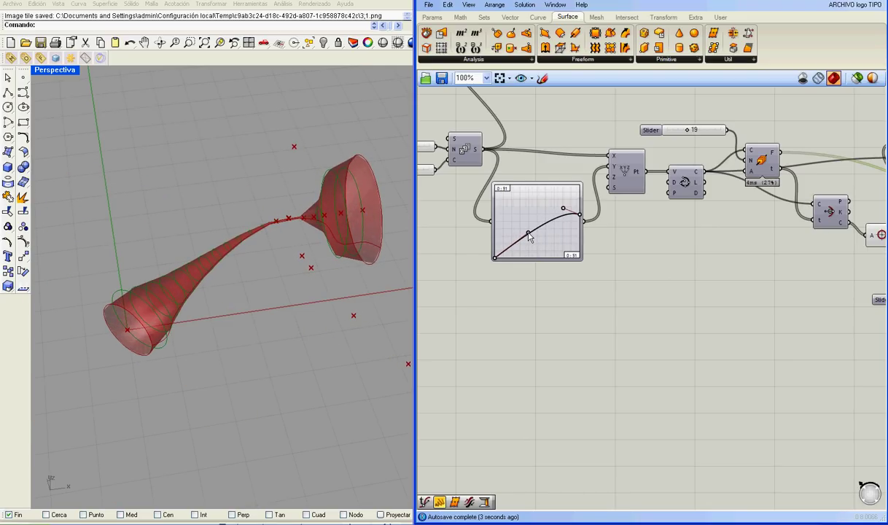
right_drag(309, 282, 230, 311)
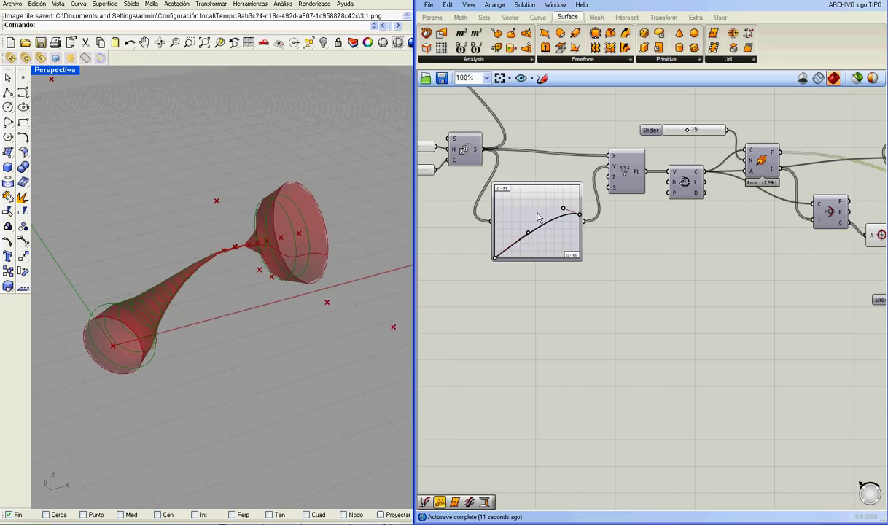
Step: Change the graph mapper's type to Sinc and lower the wave's peak to about mid-height
right_click(537, 216)
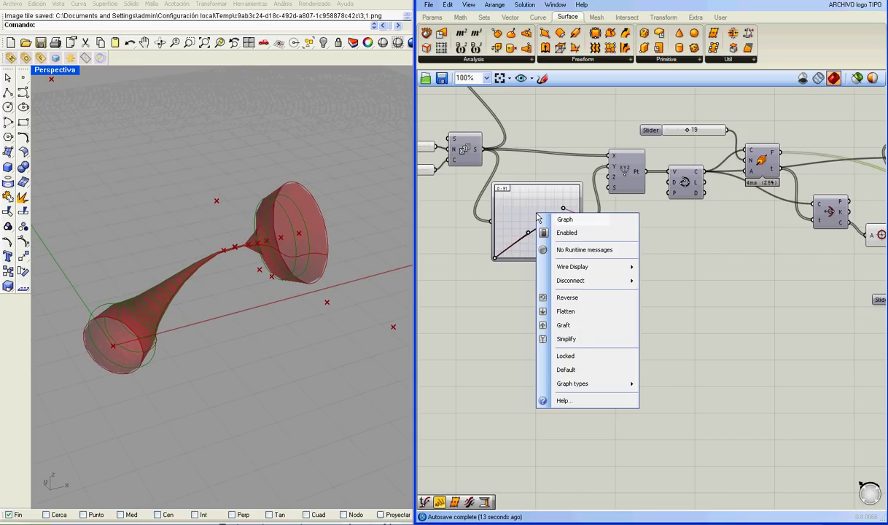
mouse_move(613, 384)
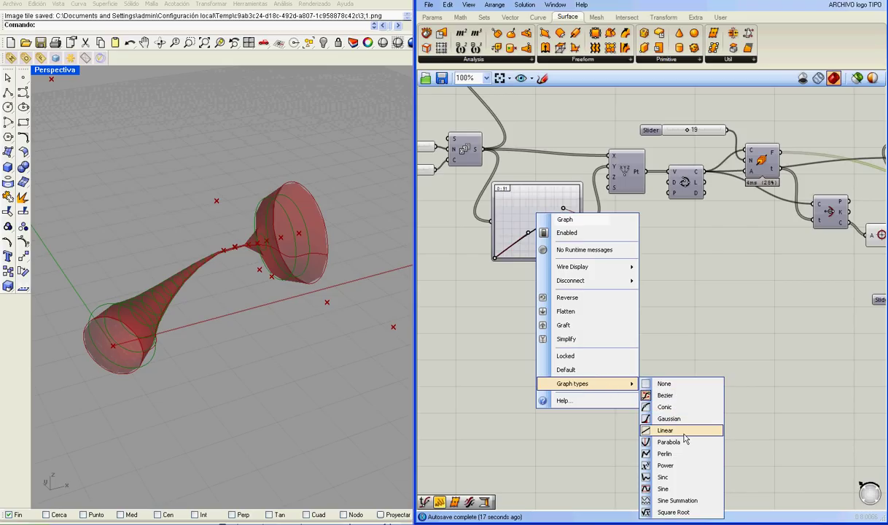
click(673, 478)
right_drag(290, 297, 358, 287)
scroll(195, 293, down, 3)
mouse_move(540, 209)
mouse_down()
mouse_move(521, 219)
mouse_move(515, 211)
mouse_move(523, 232)
mouse_move(563, 238)
mouse_move(540, 227)
mouse_up()
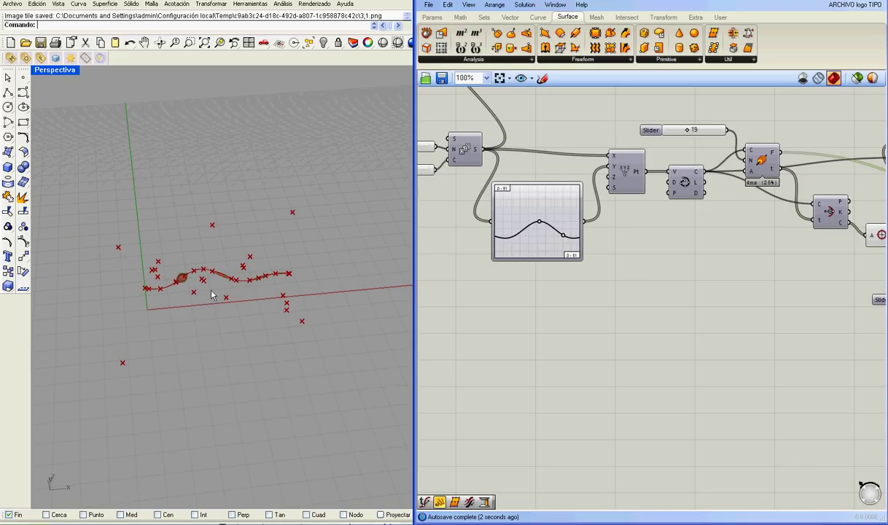
Step: Examine how the lofted surface swells and narrows along the Sinc curve
scroll(198, 284, up, 5)
right_drag(209, 305, 257, 317)
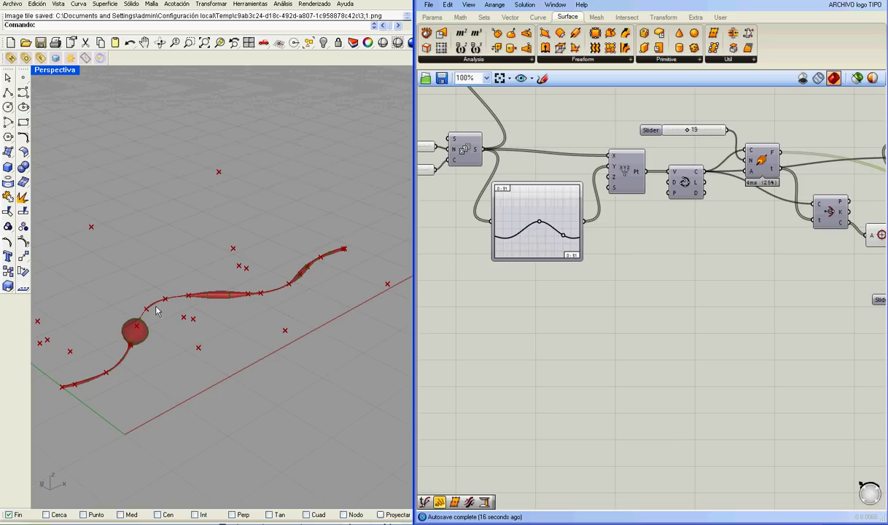
mouse_move(134, 345)
right_down()
mouse_move(149, 340)
mouse_move(136, 348)
right_up()
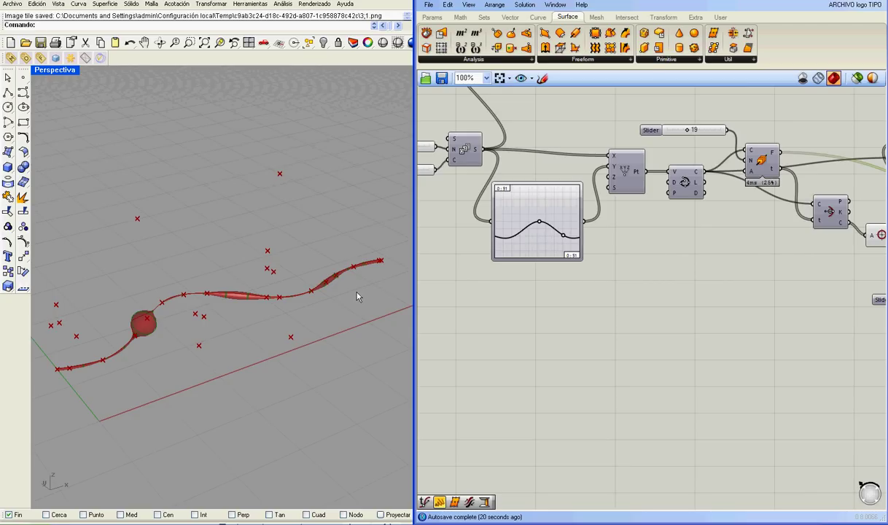
right_drag(329, 301, 294, 303)
scroll(165, 324, up, 3)
right_drag(166, 324, 271, 246)
scroll(228, 290, up, 2)
Step: Set the multiplier slider feeding the circle radii to 0.073
right_drag(772, 262, 731, 260)
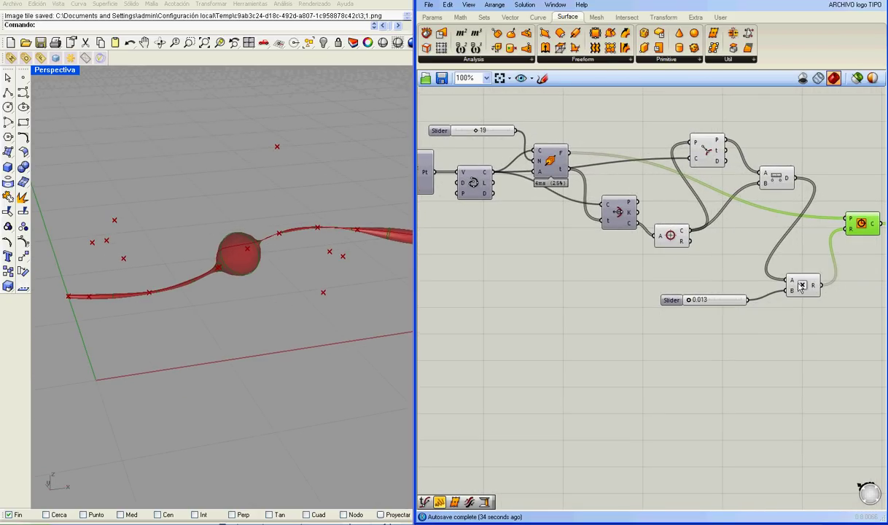
drag(691, 303, 695, 304)
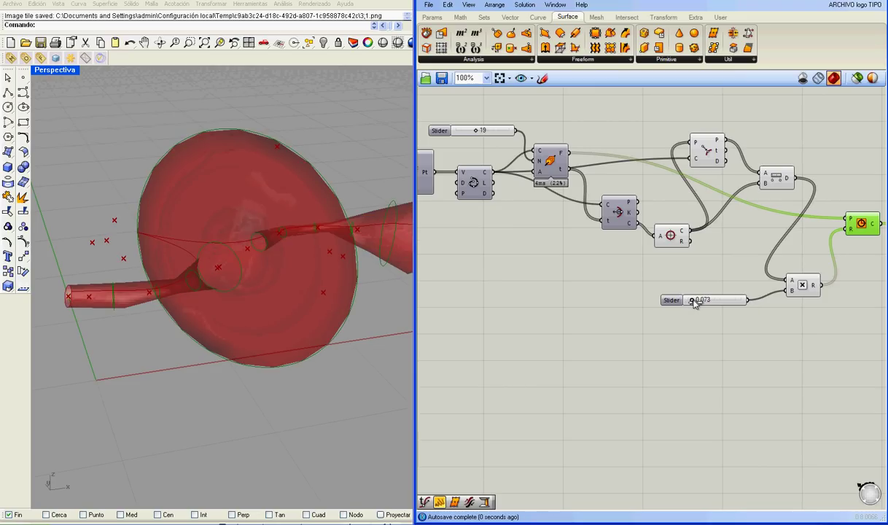
right_drag(393, 322, 288, 305)
Step: Change the graph mapper's type to Square Root and move its control point slightly lower along the curve
right_drag(426, 230, 557, 233)
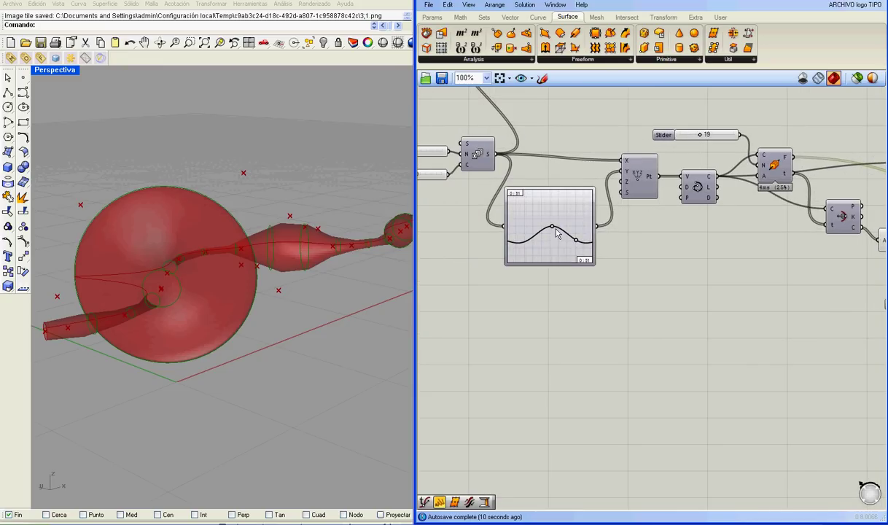
right_click(552, 243)
mouse_move(565, 407)
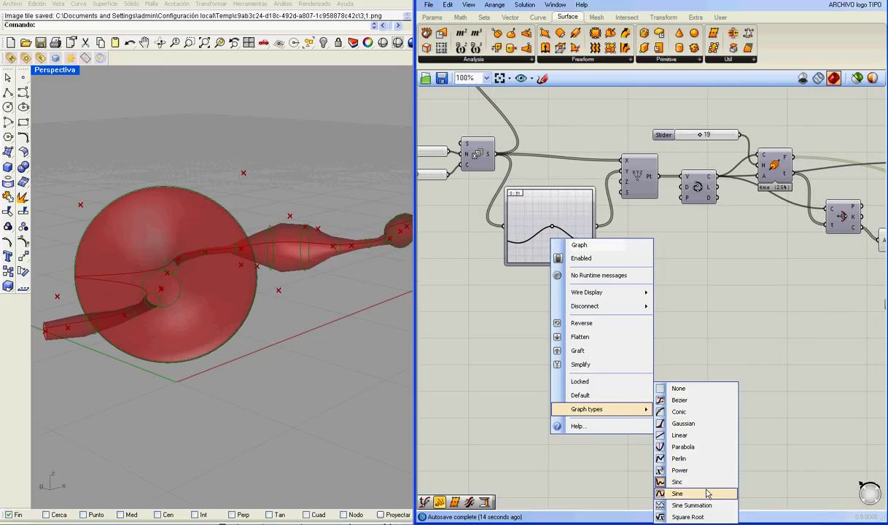
click(688, 517)
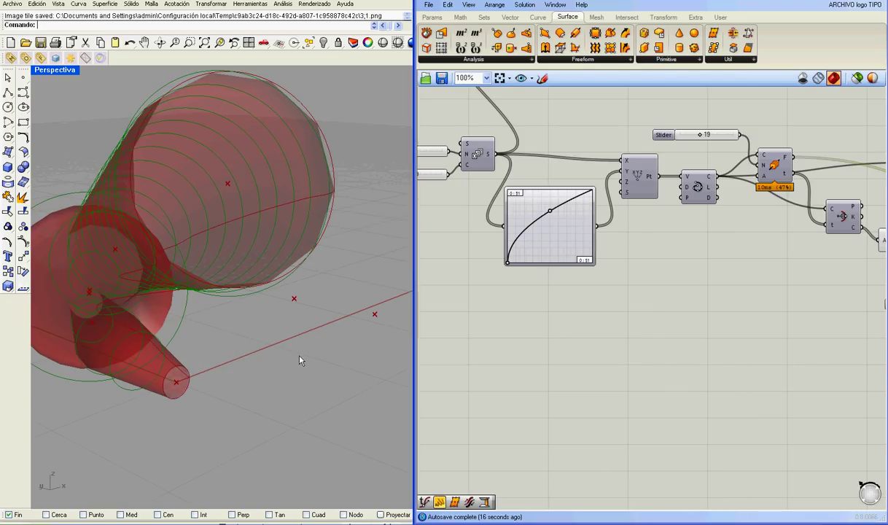
right_drag(248, 354, 236, 340)
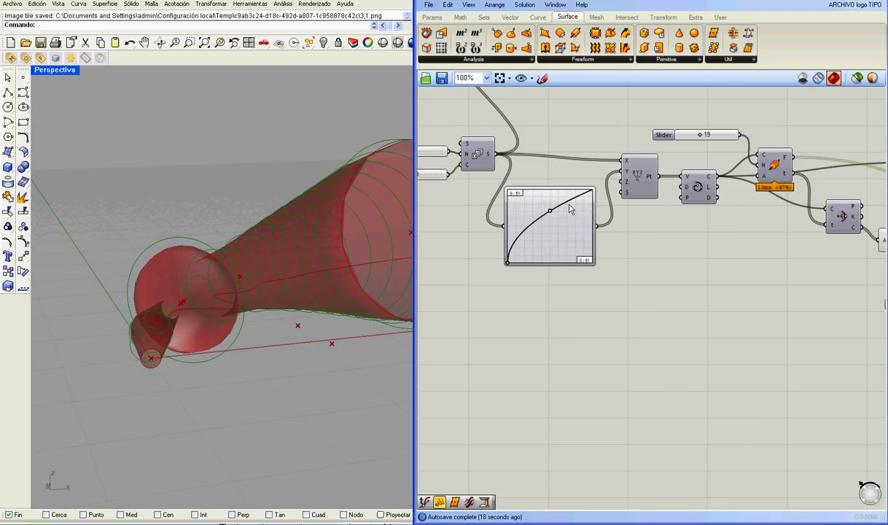
drag(553, 214, 557, 222)
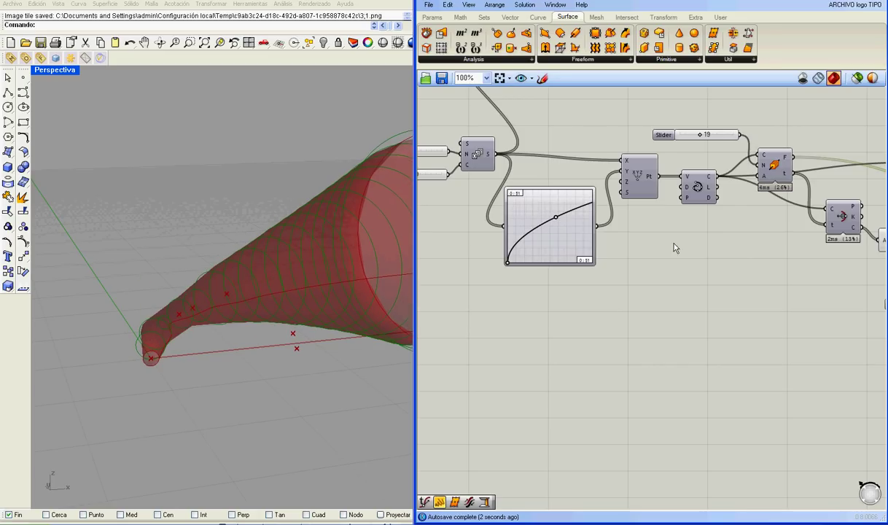
Step: Set the multiplier slider feeding the circle radii to 0.023
right_drag(753, 262, 585, 250)
drag(750, 295, 745, 294)
right_drag(326, 315, 473, 303)
right_drag(765, 235, 630, 245)
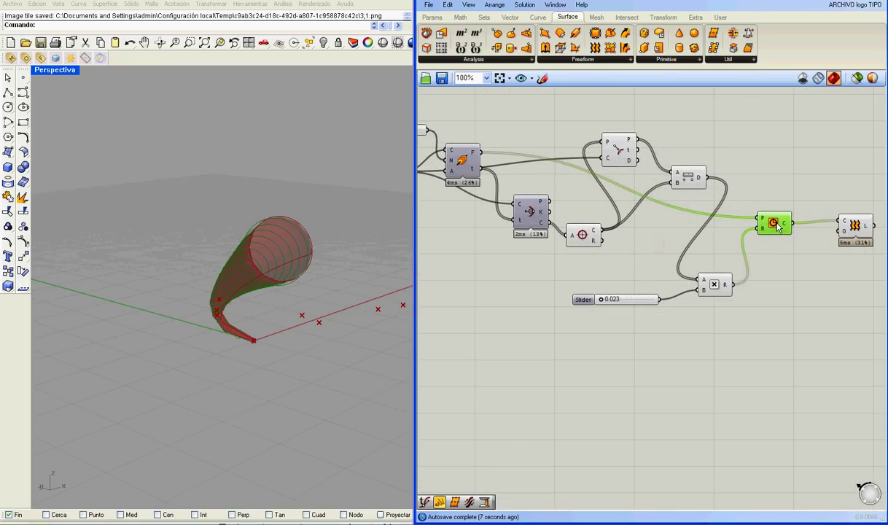
Step: Turn off the Circle component's preview so that only the loft displays without its section circles
right_click(779, 229)
click(755, 246)
right_drag(326, 300, 295, 293)
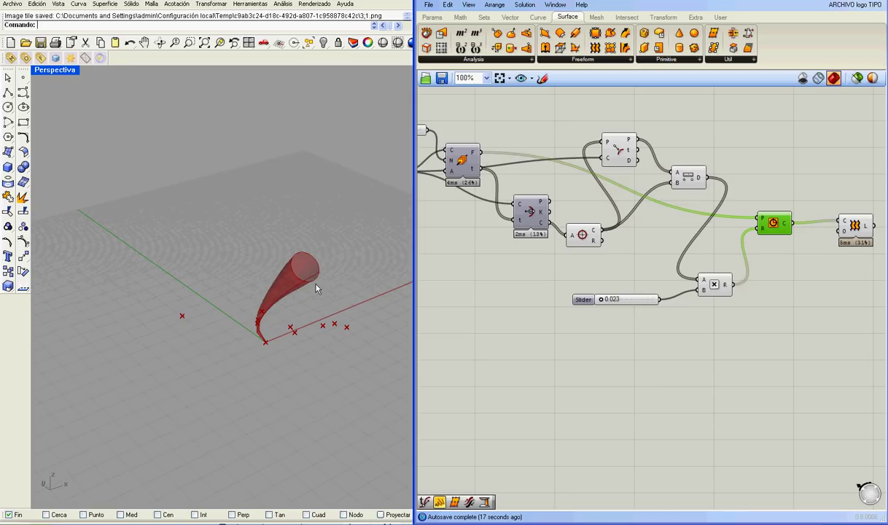